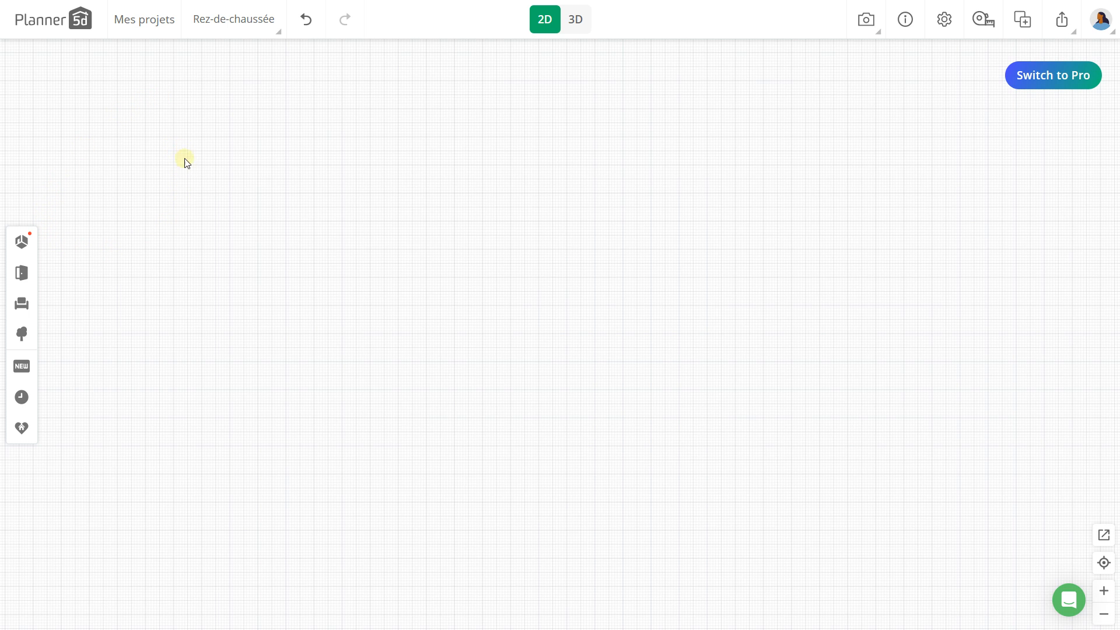
Step: Place a square room of 5 m by 5 m on the empty ground floor plan
scroll(185, 173, "down", 5)
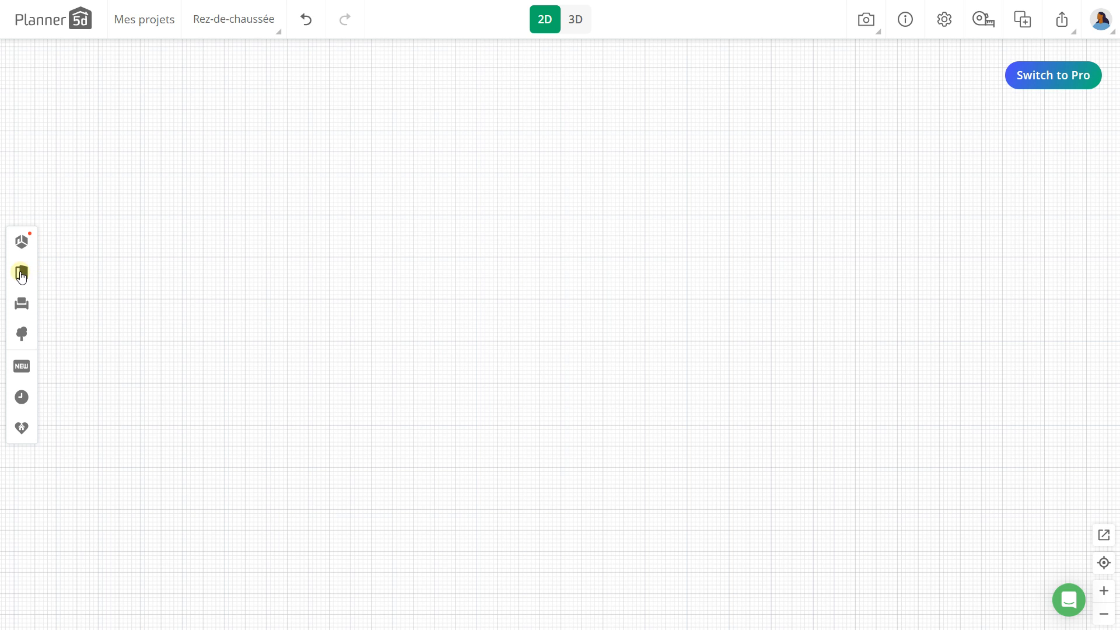
left_click(21, 275)
left_click(22, 244)
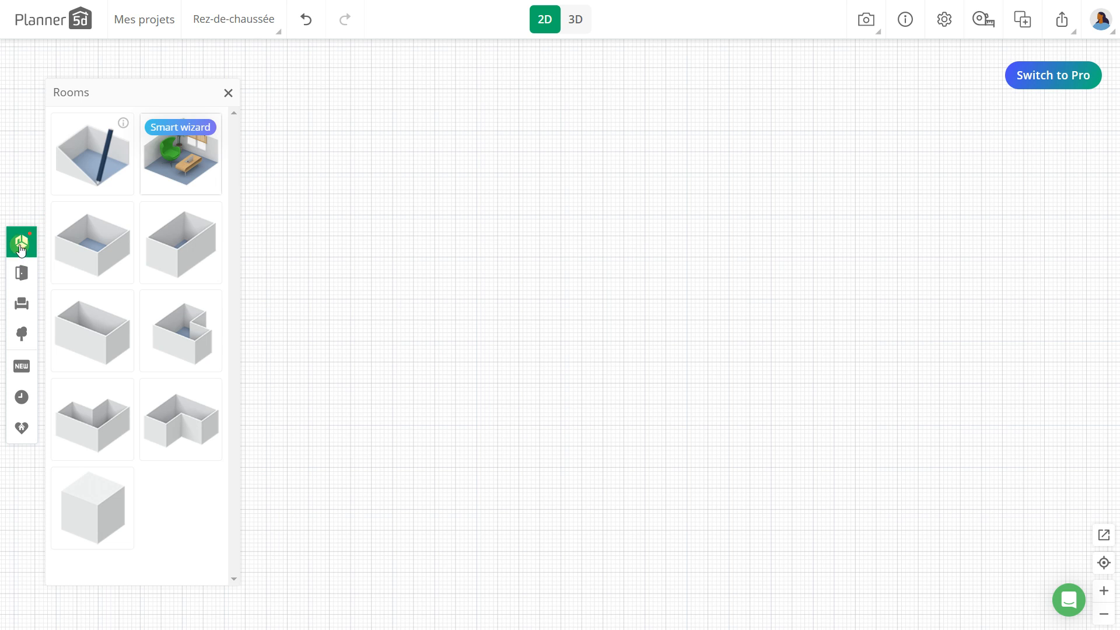
left_click(94, 250)
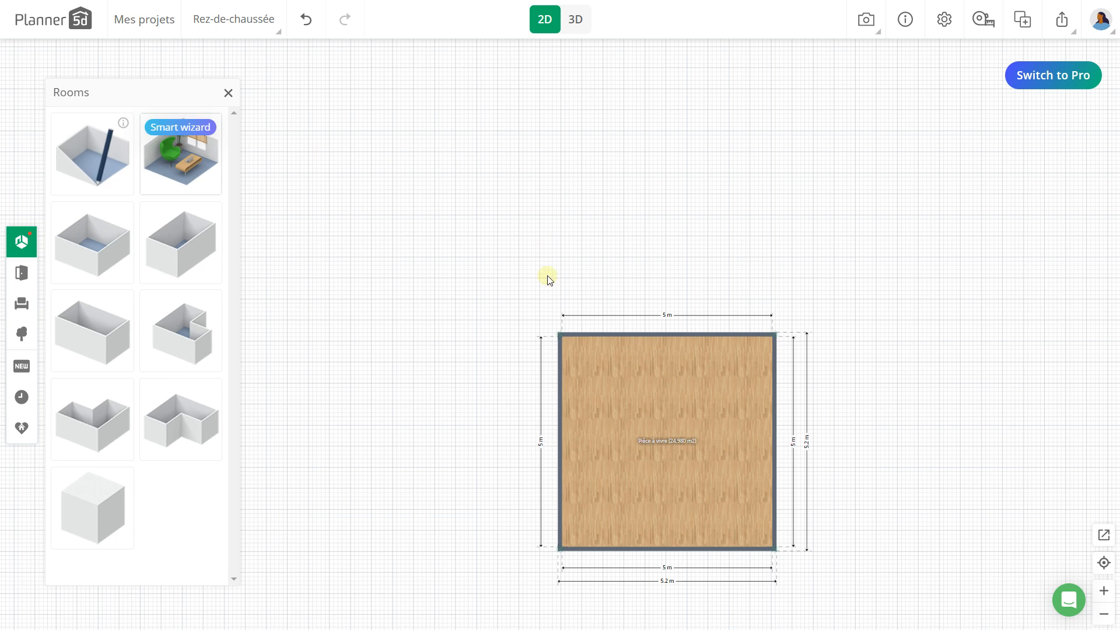
left_click(532, 296)
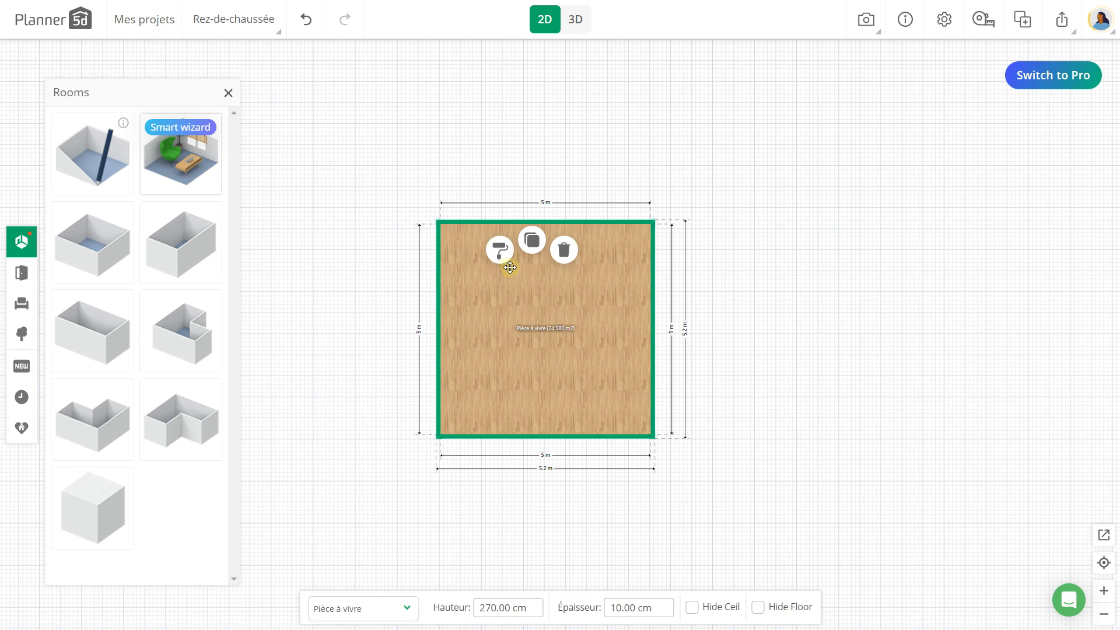
Step: Enlarge the room upward and to the left, to about 6.81 m by 6.14 m inside, and close the room catalogue
left_click_drag(437, 223, 420, 175)
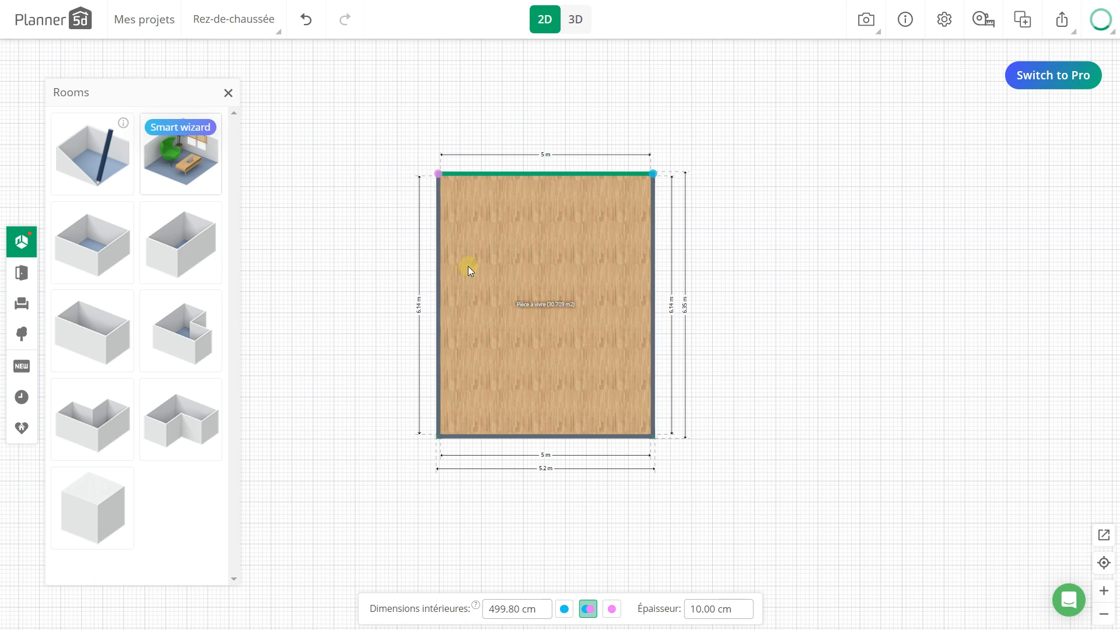
left_click_drag(438, 431, 362, 435)
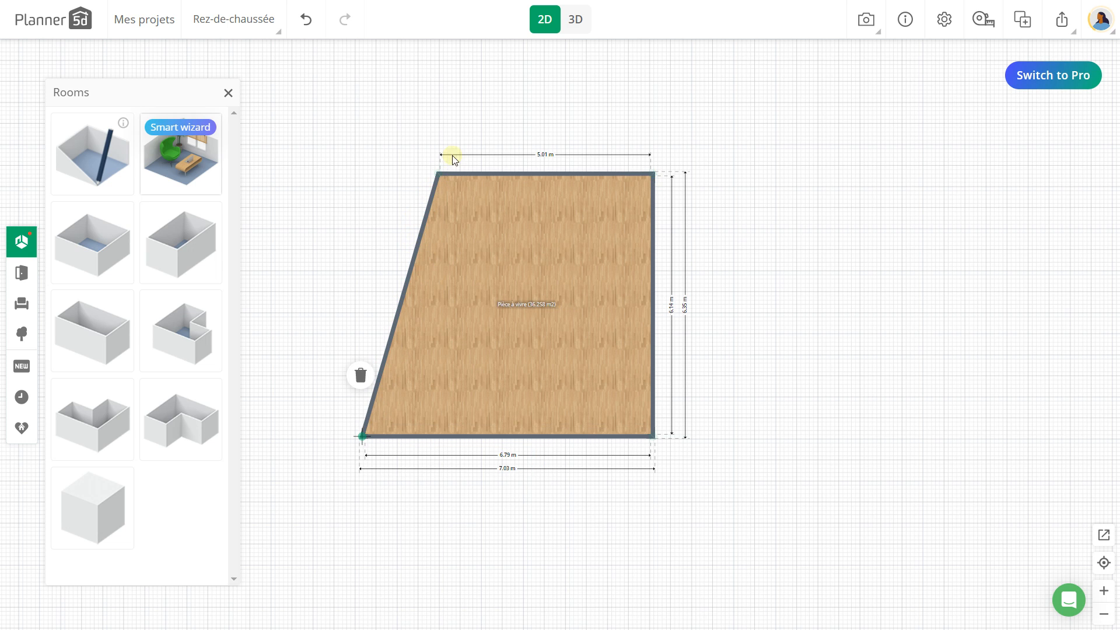
left_click_drag(439, 171, 362, 173)
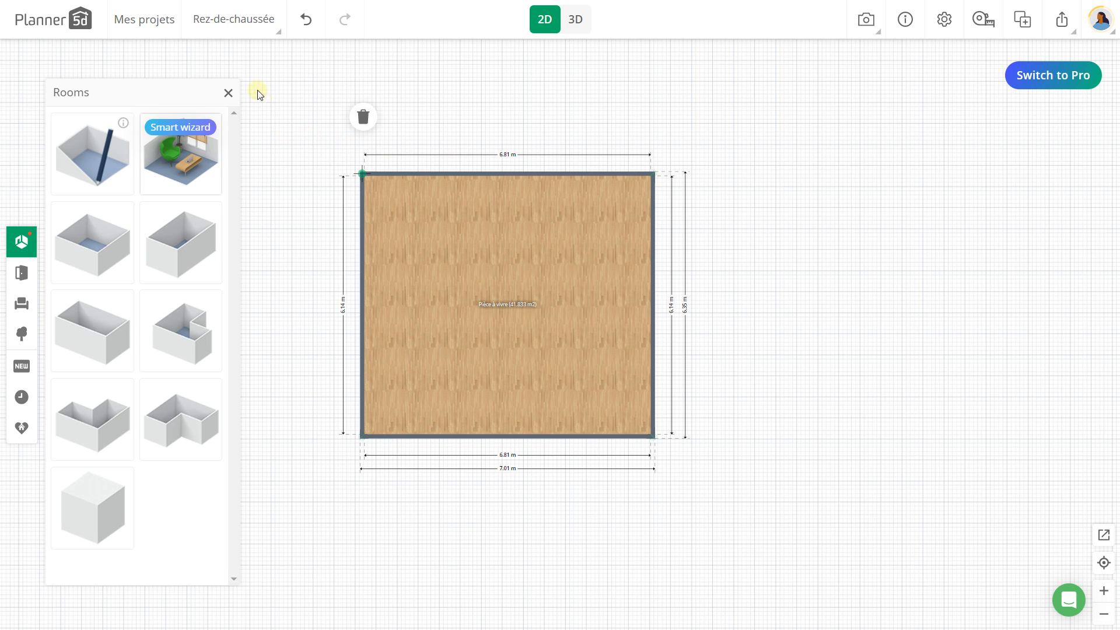
left_click(236, 94)
left_click(455, 144)
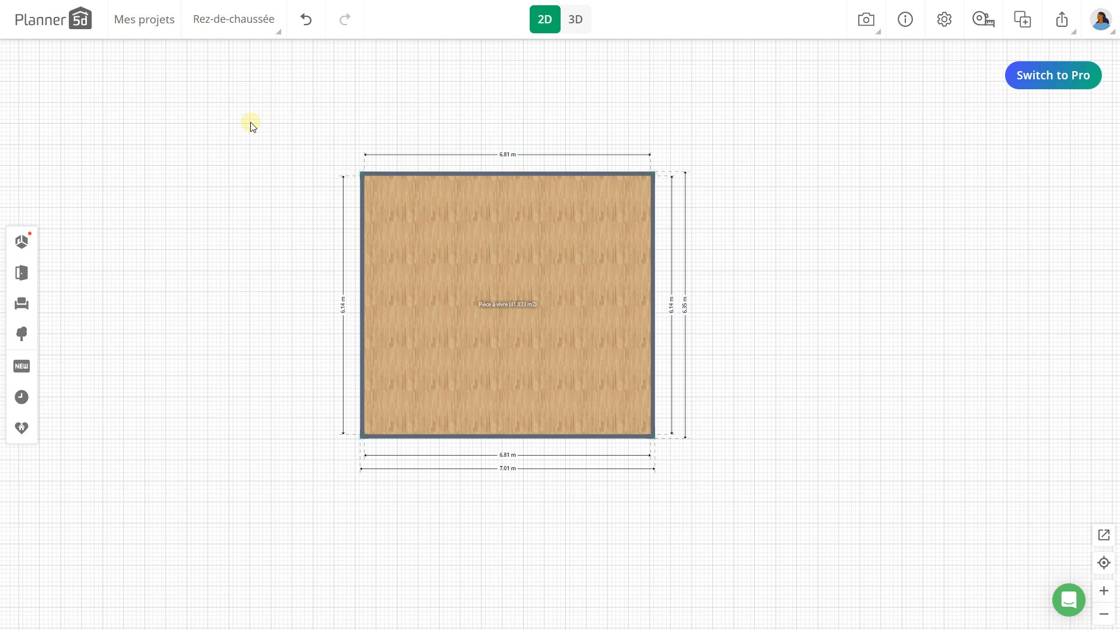
Step: Add a new floor to the project, check the ground floor, and make the new floor active
left_click(239, 29)
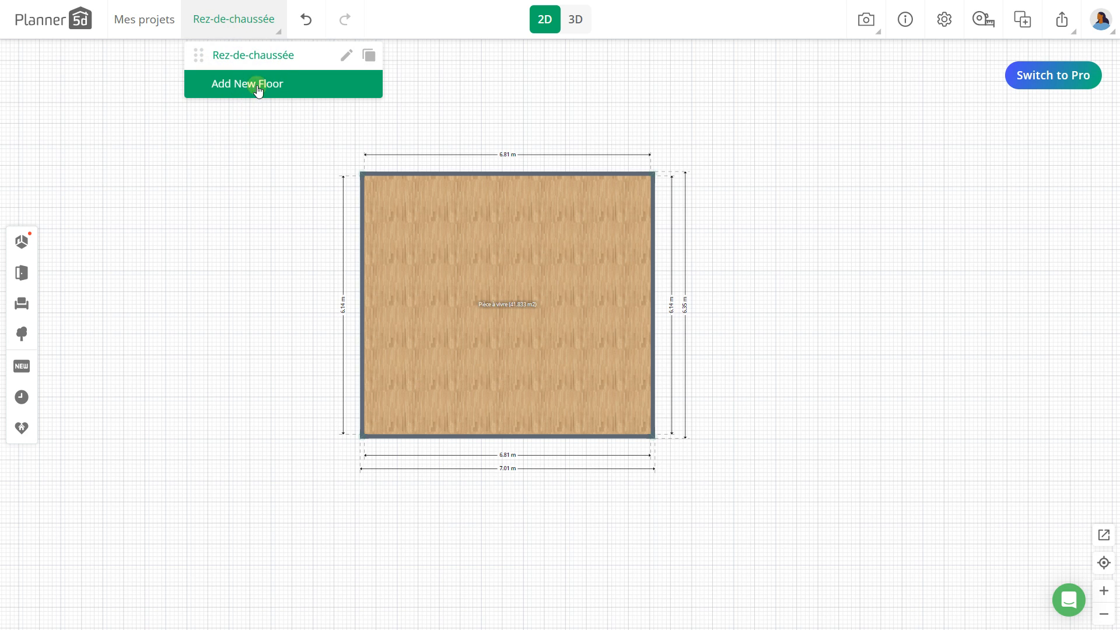
left_click(293, 93)
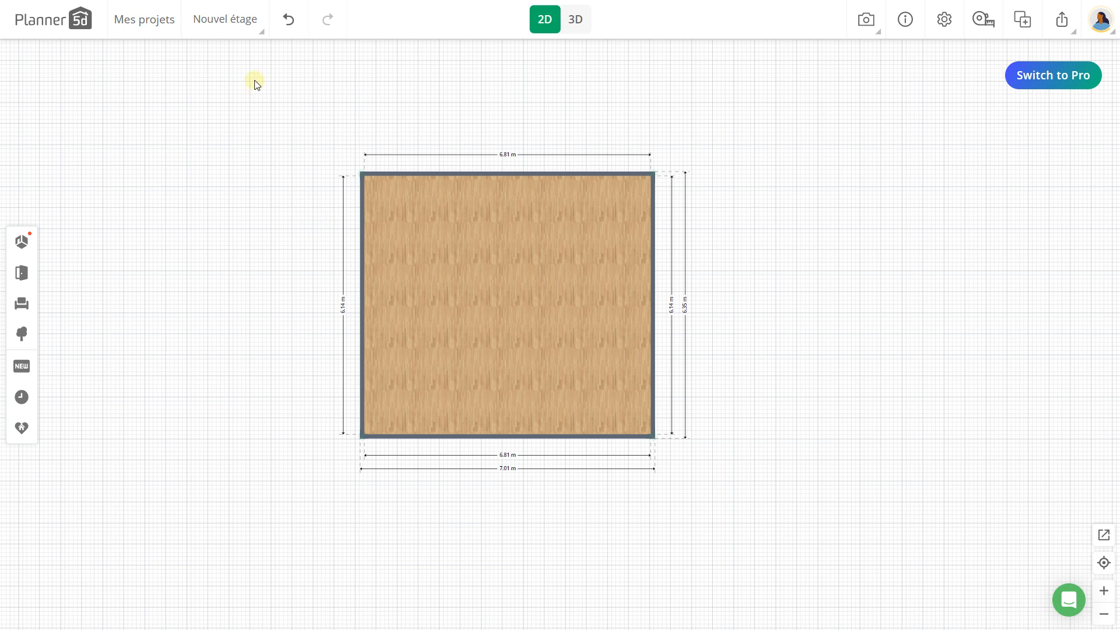
mouse_move(247, 33)
left_click(243, 56)
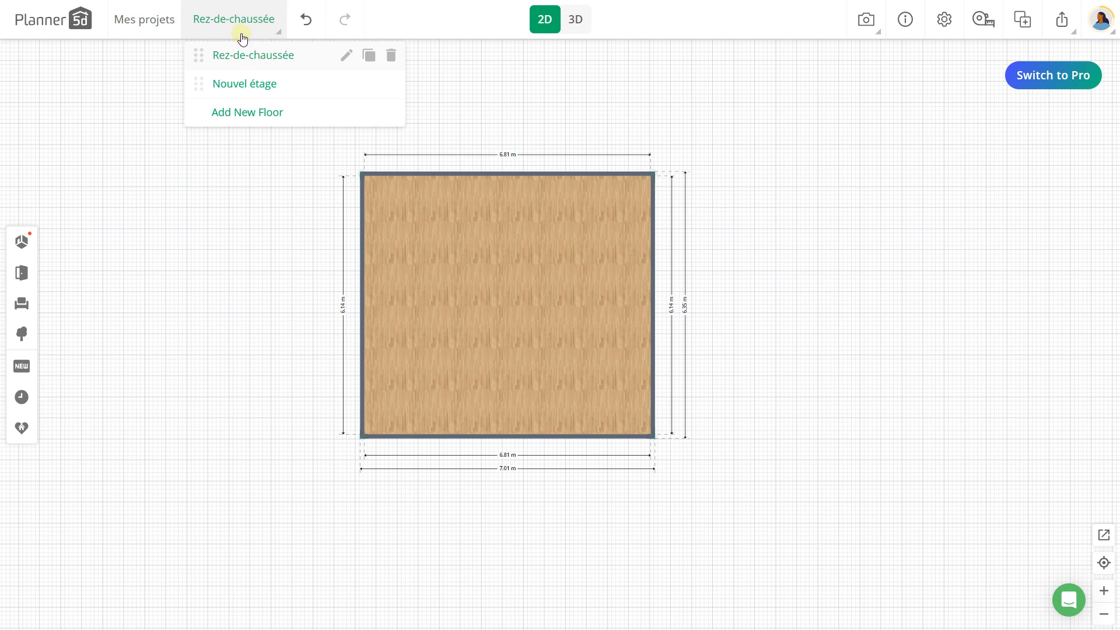
left_click(244, 84)
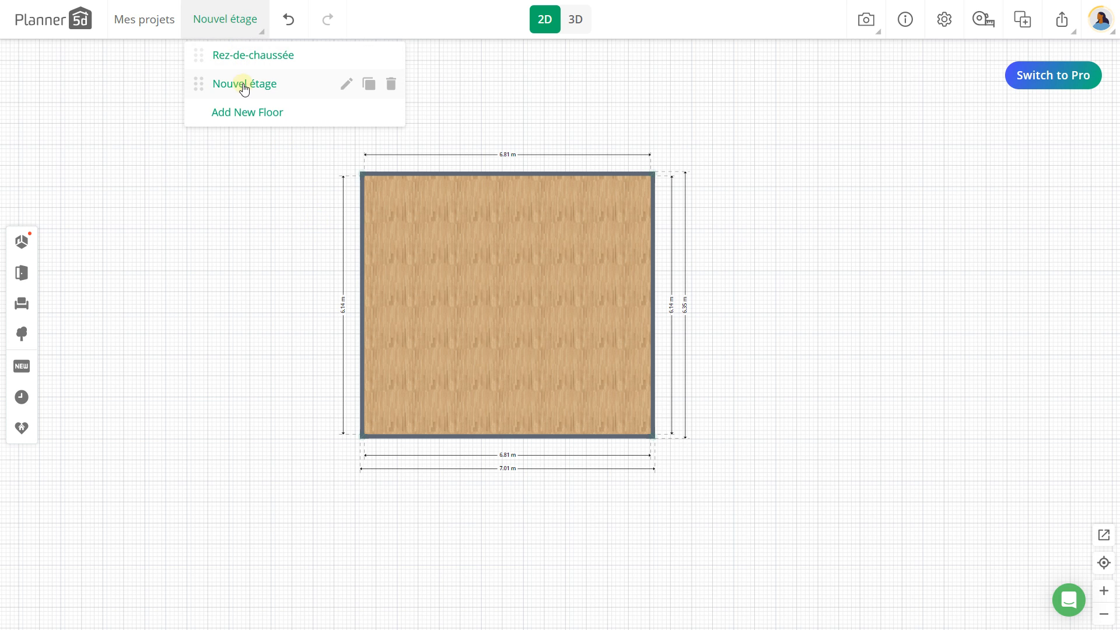
Step: Examine the new floor's room in 3D from several angles and return to the 2D plan
left_click(579, 19)
left_click_drag(555, 256, 437, 242)
scroll(438, 242, "up", 3)
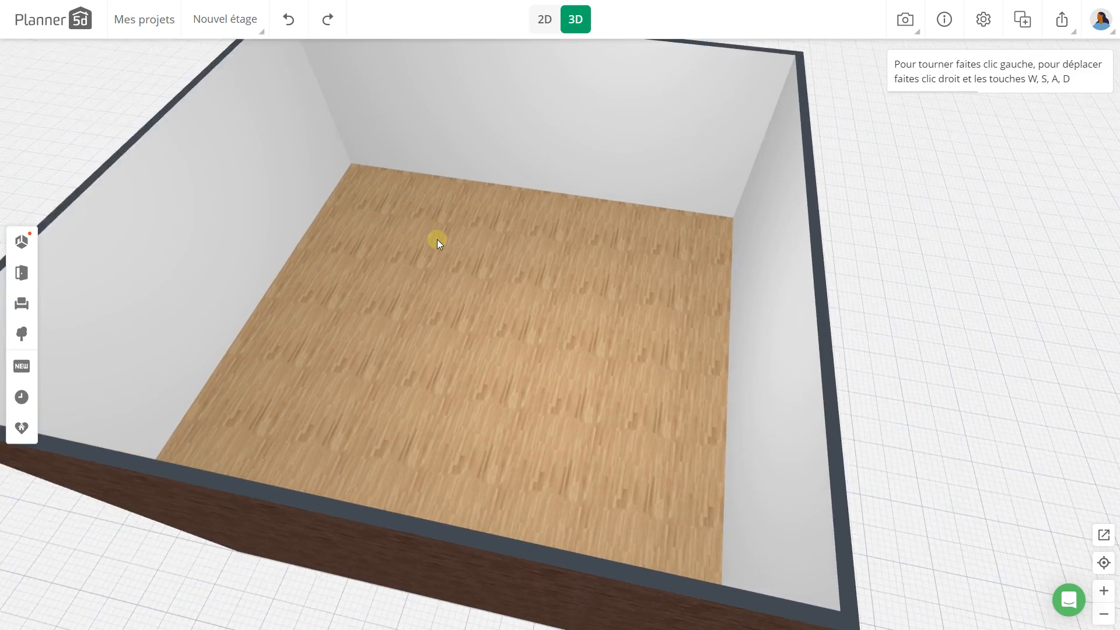
scroll(436, 239, "down", 5)
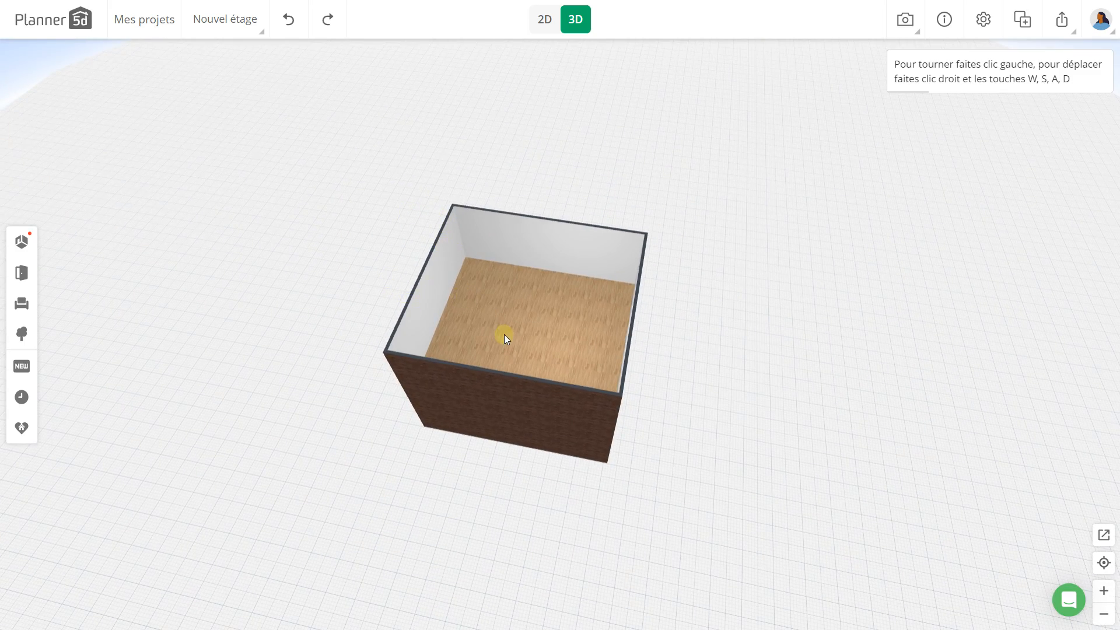
left_click_drag(481, 309, 461, 280)
left_click(546, 23)
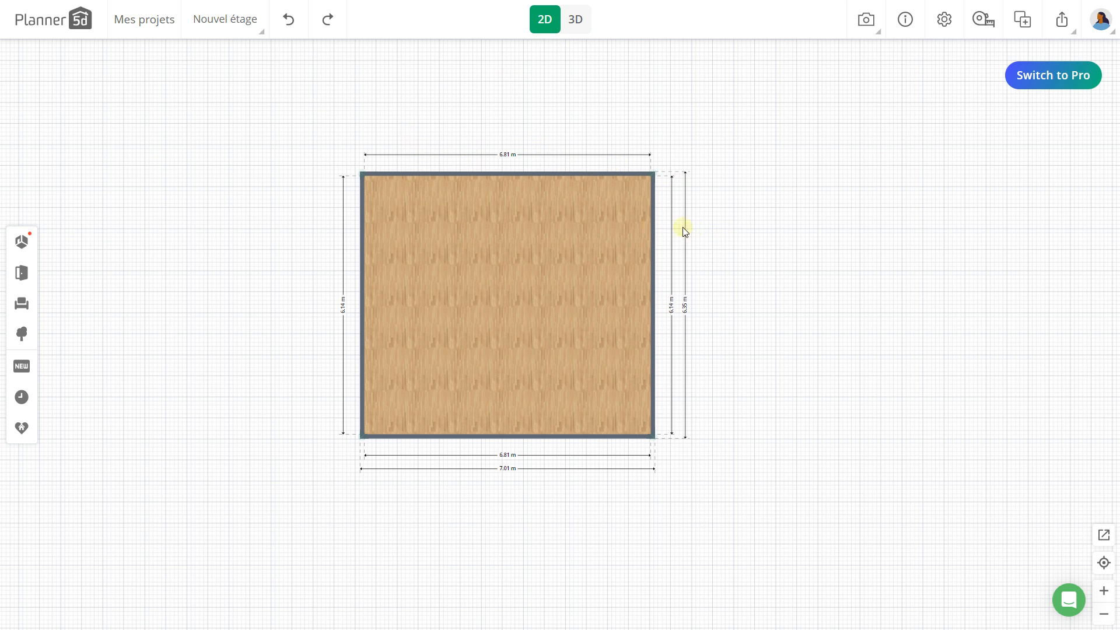
left_click_drag(213, 282, 176, 280)
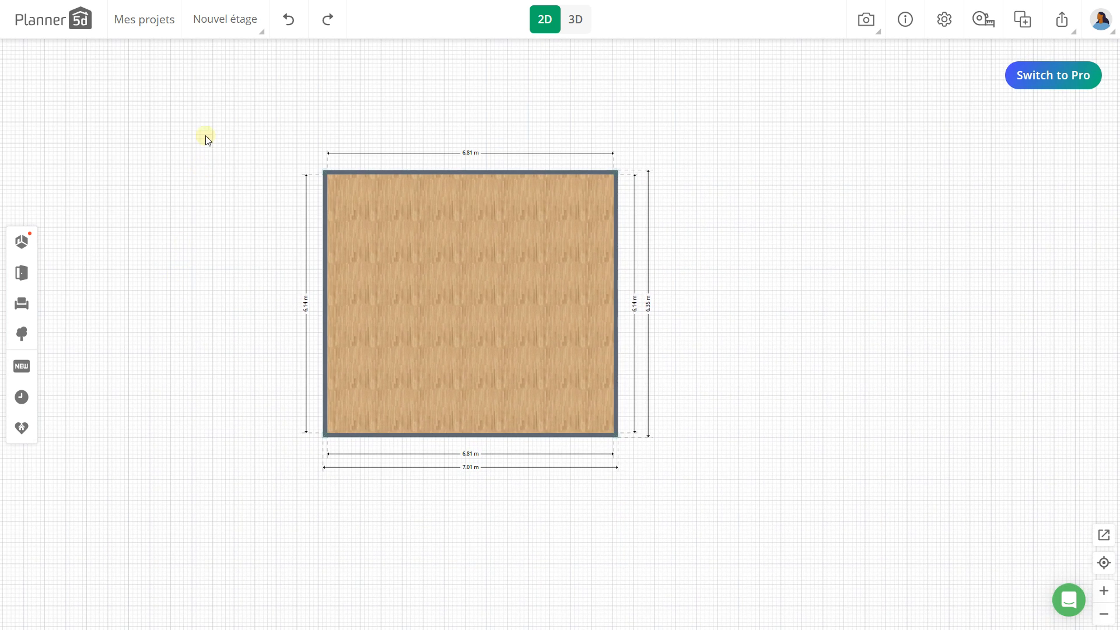
Step: Switch to the floor Rez-de-chaussée and rename it as Base
left_click(245, 26)
left_click(244, 57)
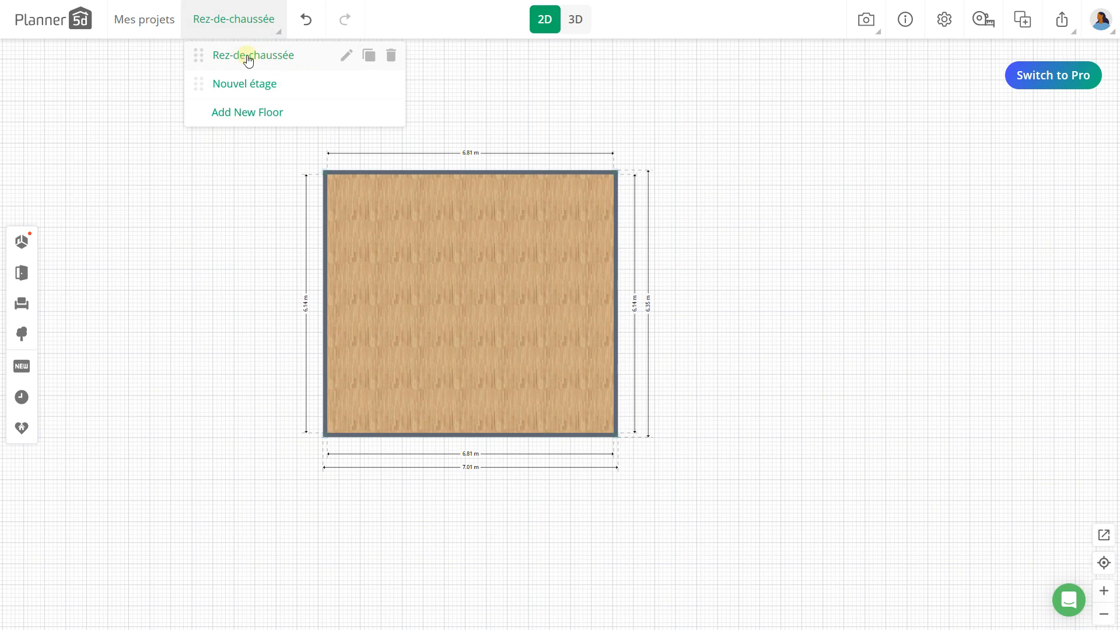
left_click(346, 55)
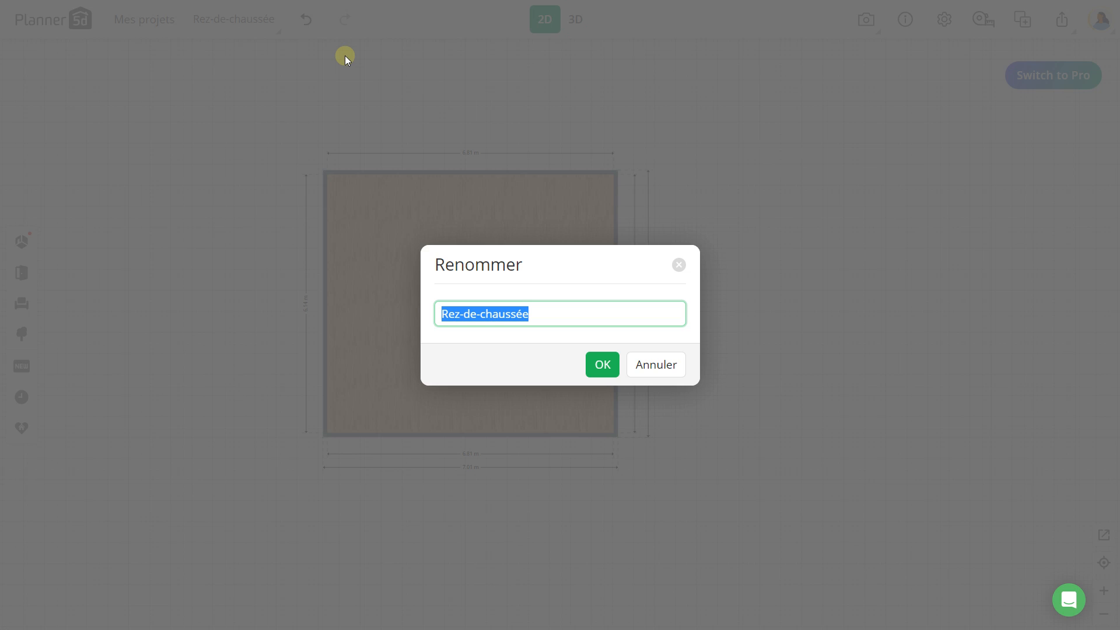
type("Base")
key("Return")
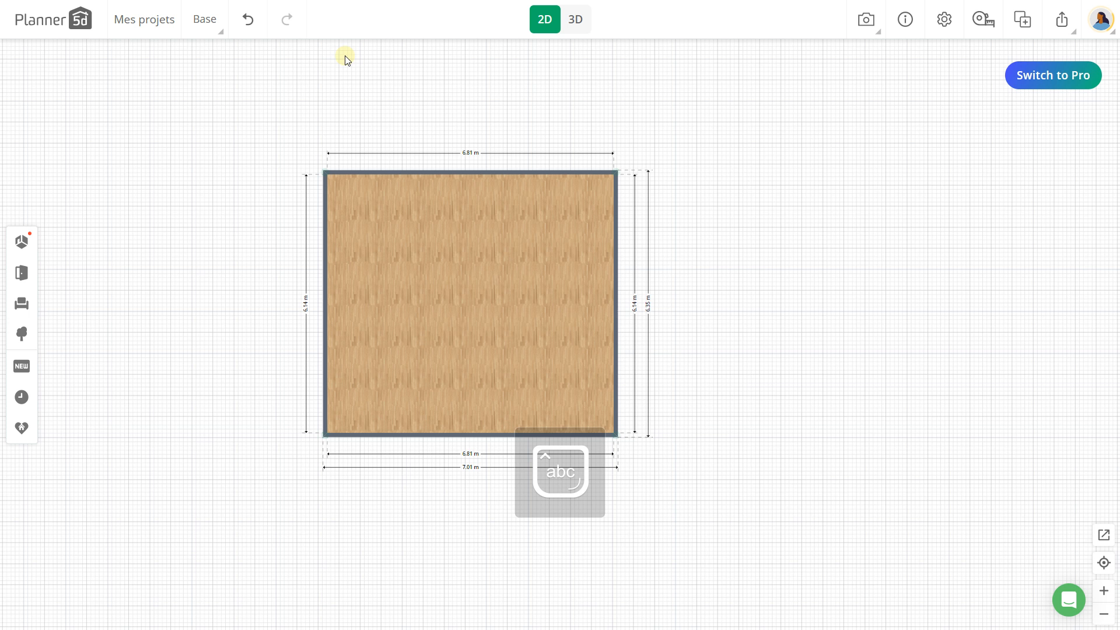
Step: Rename the floor Base as Etage
left_click(208, 24)
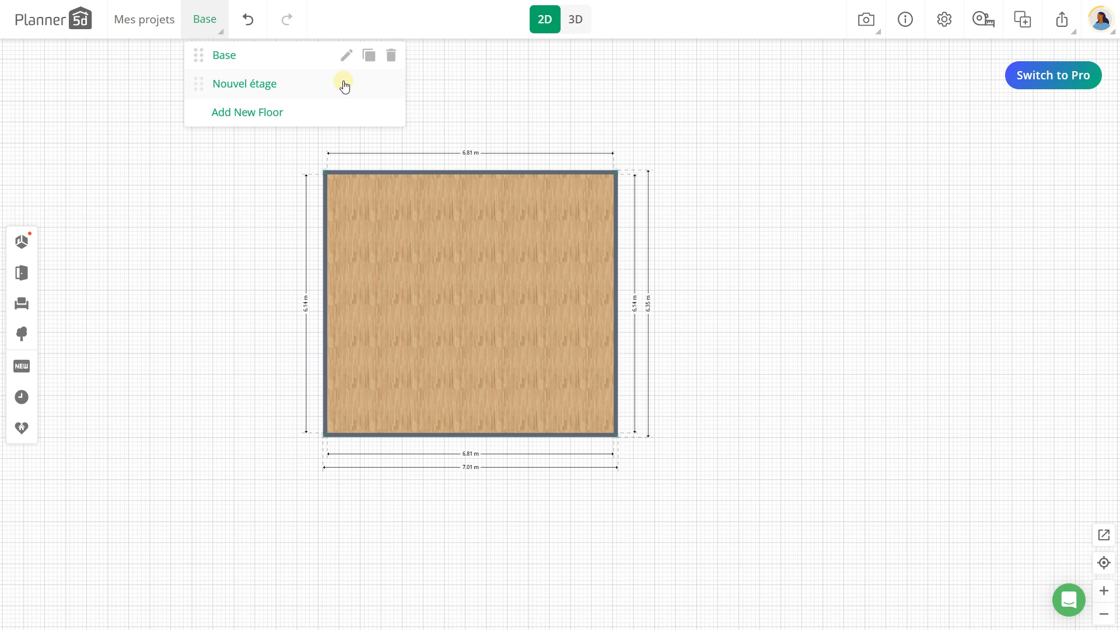
left_click(346, 58)
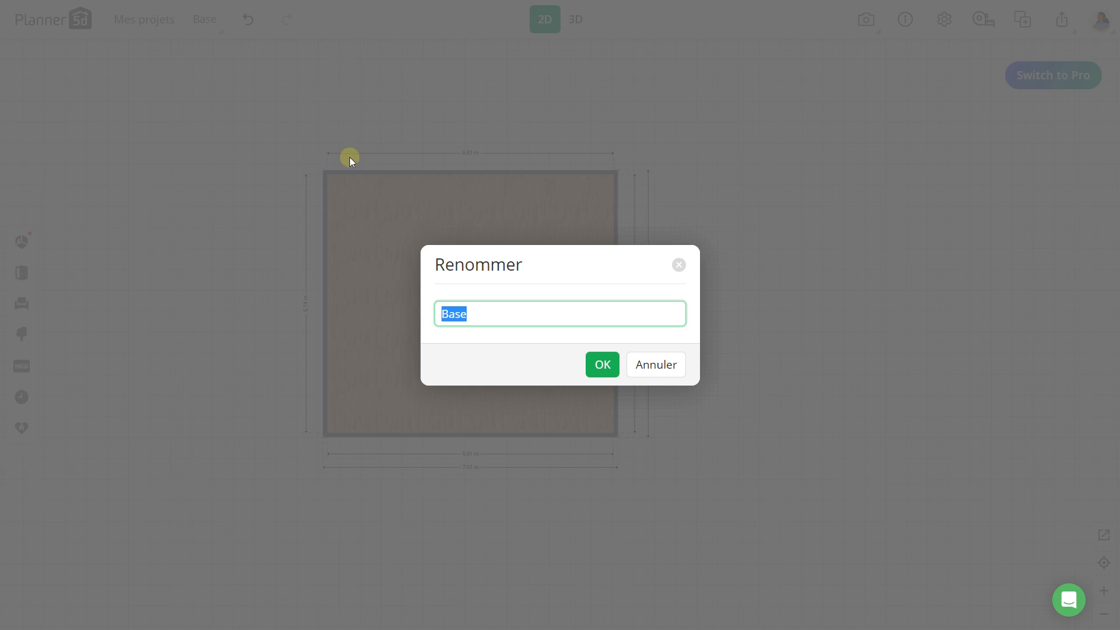
key("Caps_Lock")
type("E")
key("Caps_Lock")
type("tage")
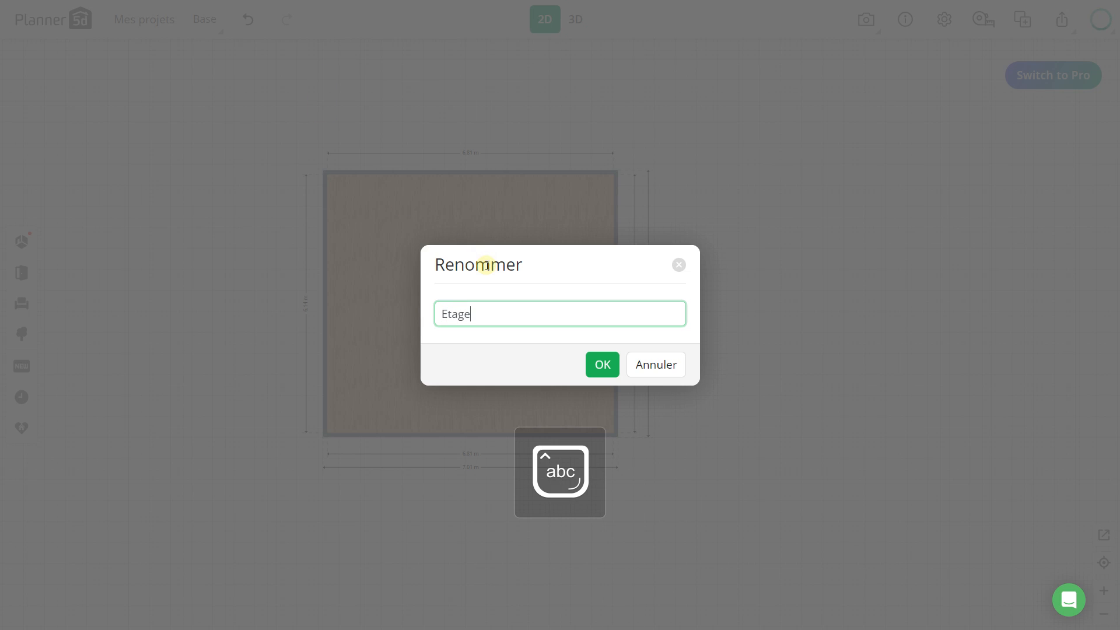
key("Return")
left_click(215, 27)
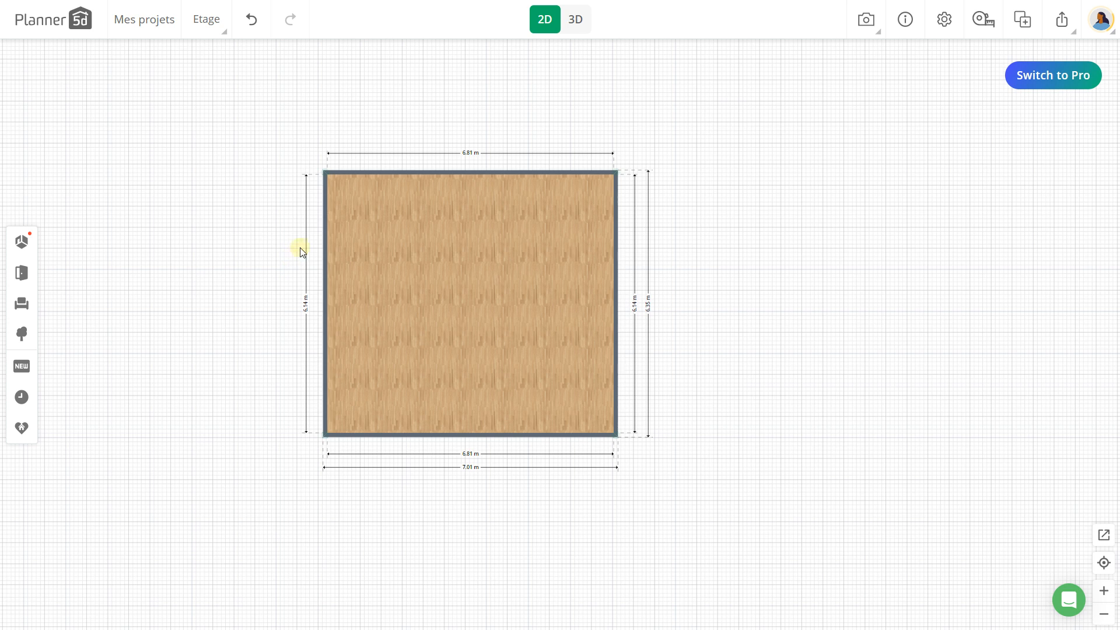
Step: Rename the ground floor, called Etage, back to Base
left_click(207, 23)
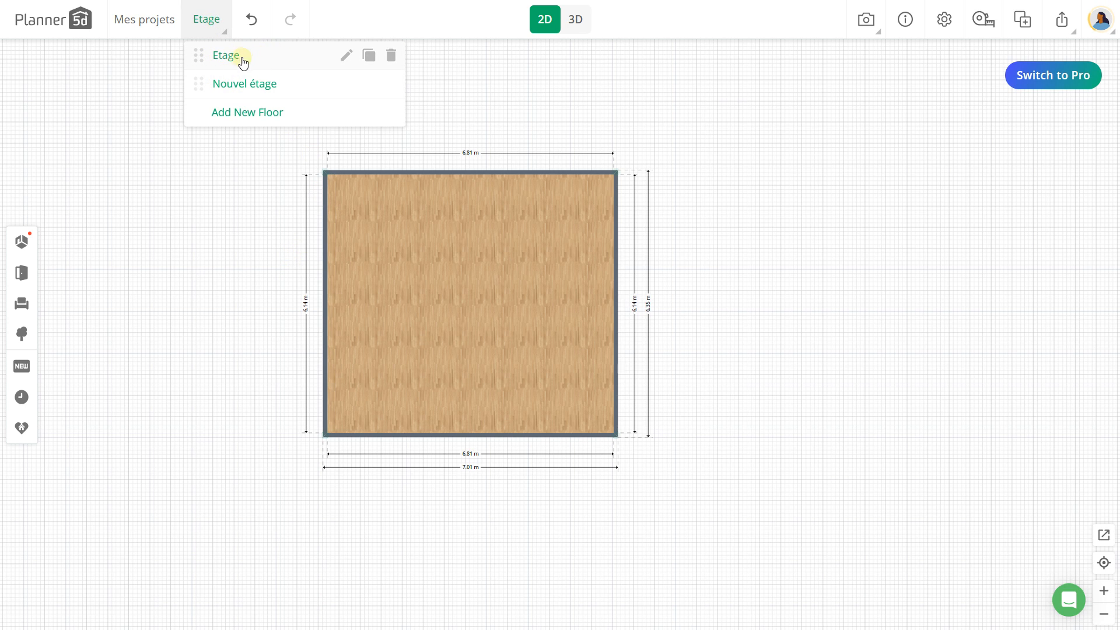
left_click(347, 57)
type("Base")
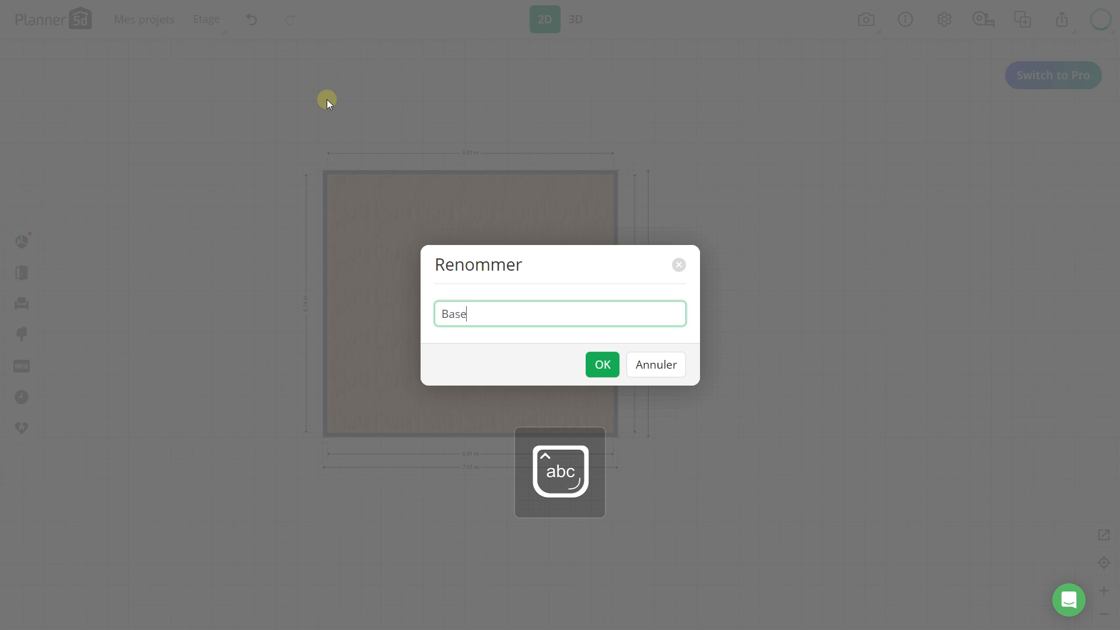
key("Return")
Step: Switch to the floor Nouvel étage and rename it as Etage
left_click(207, 19)
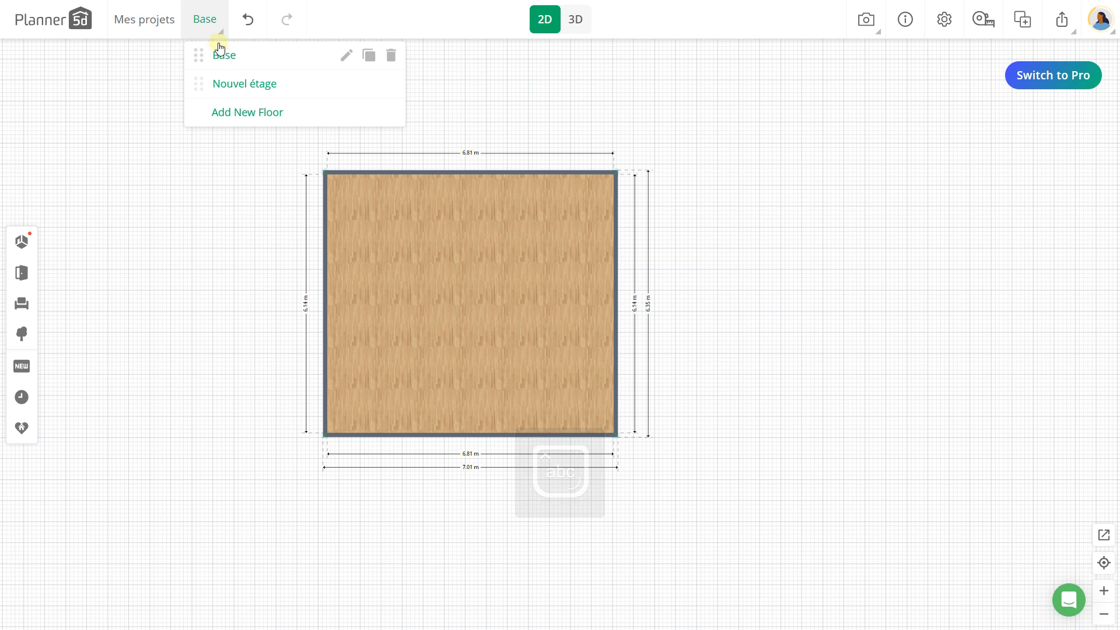
left_click(230, 85)
left_click(347, 85)
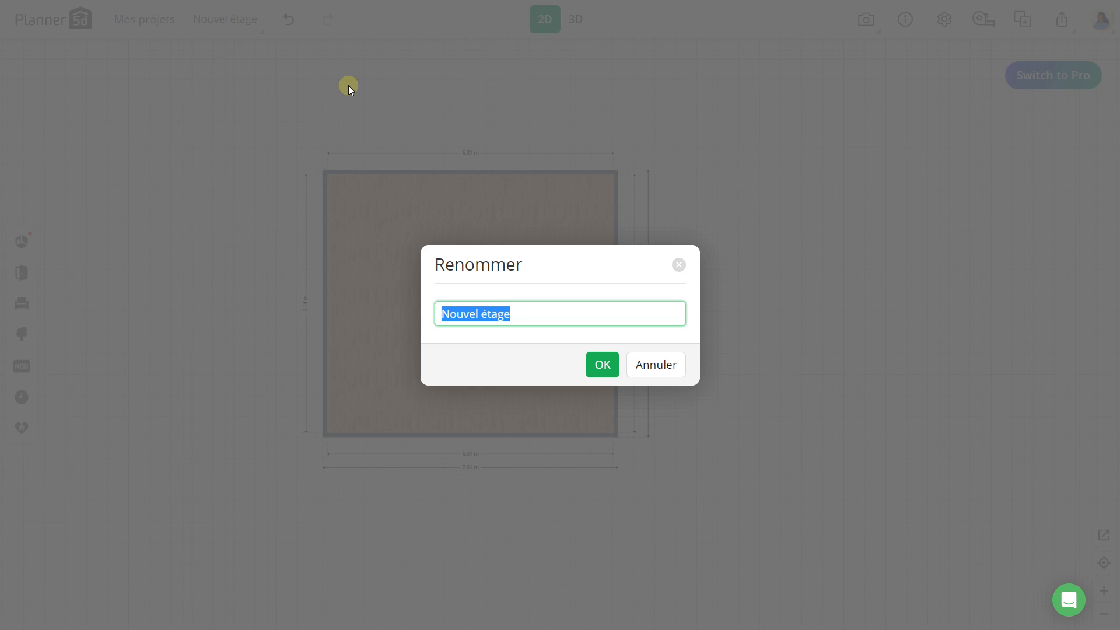
type("Etage")
key("Return")
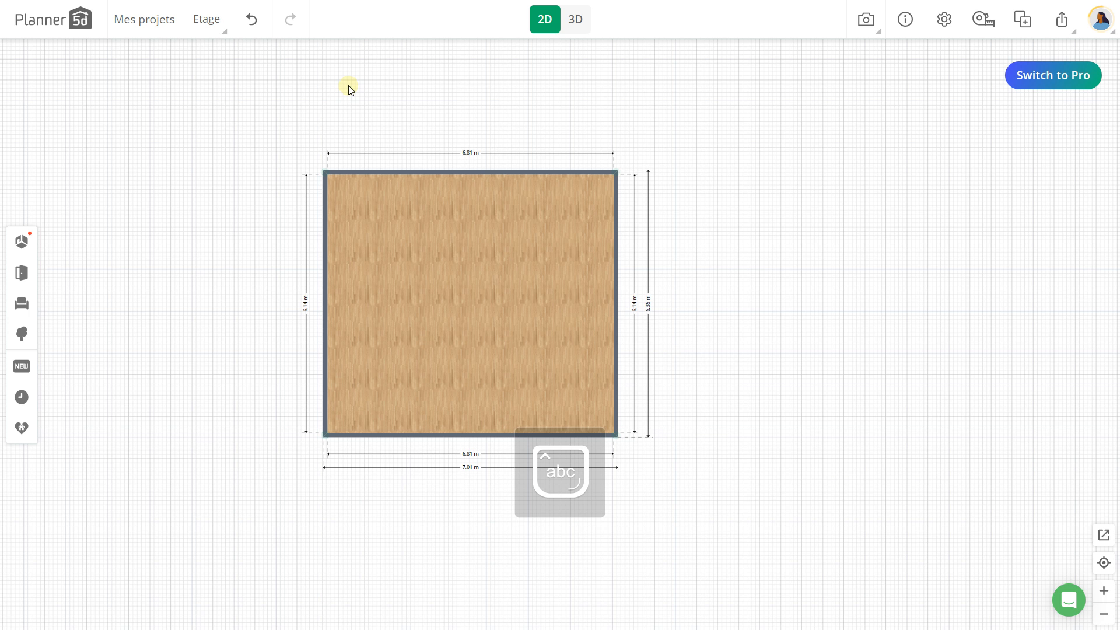
Step: Compare the plans of the Etage and Base floors, and make Base the active floor
left_click(207, 19)
left_click(229, 85)
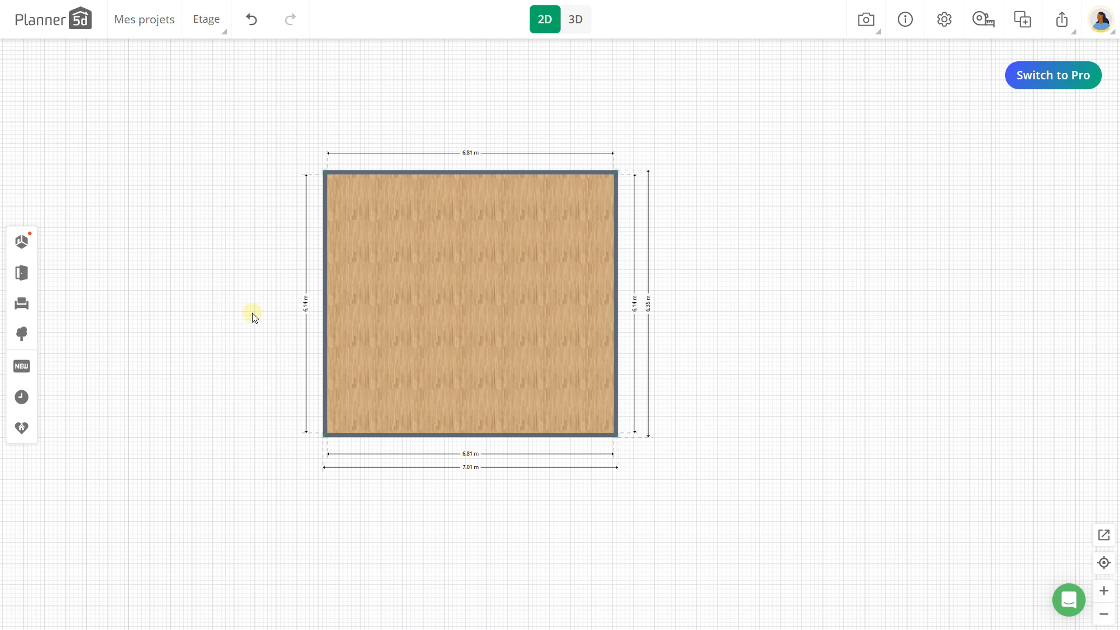
left_click(219, 29)
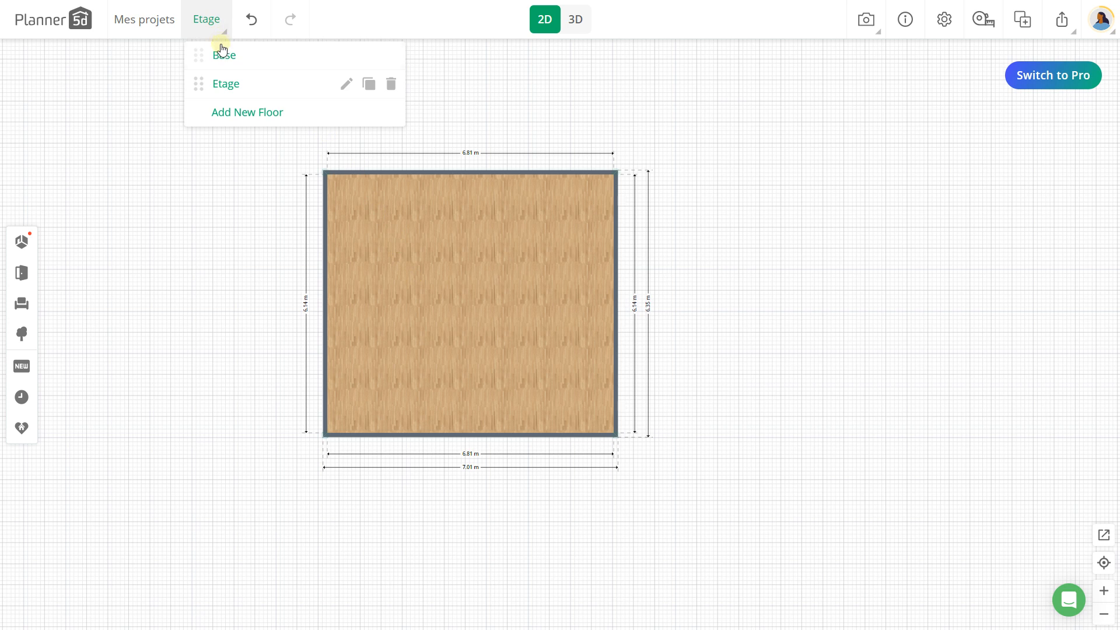
left_click(223, 56)
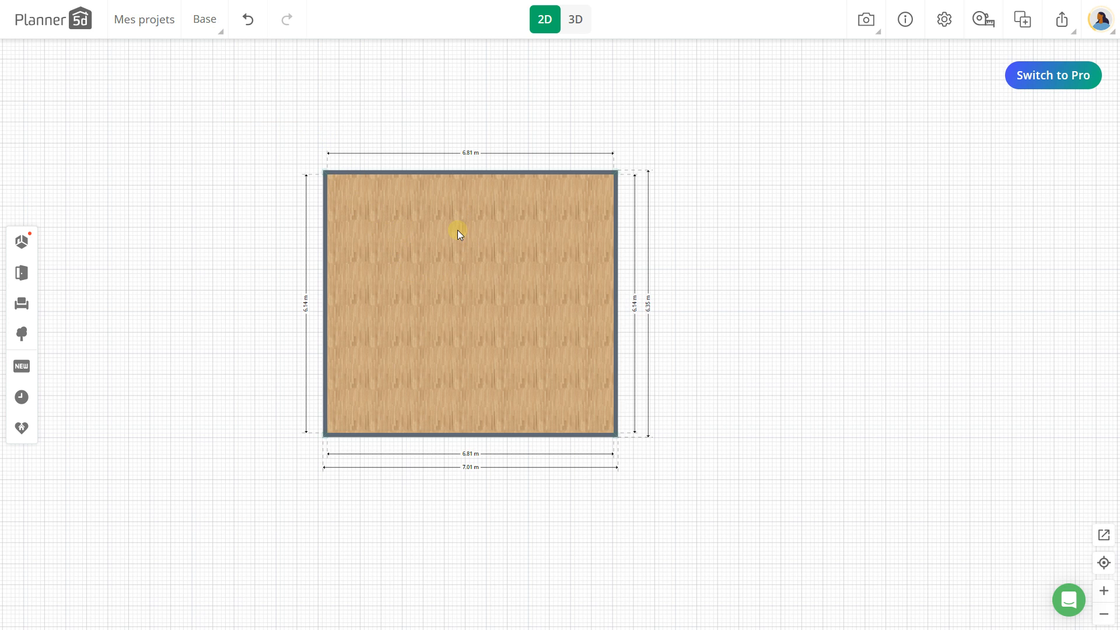
left_click(211, 26)
left_click(225, 86)
left_click(206, 26)
left_click(215, 56)
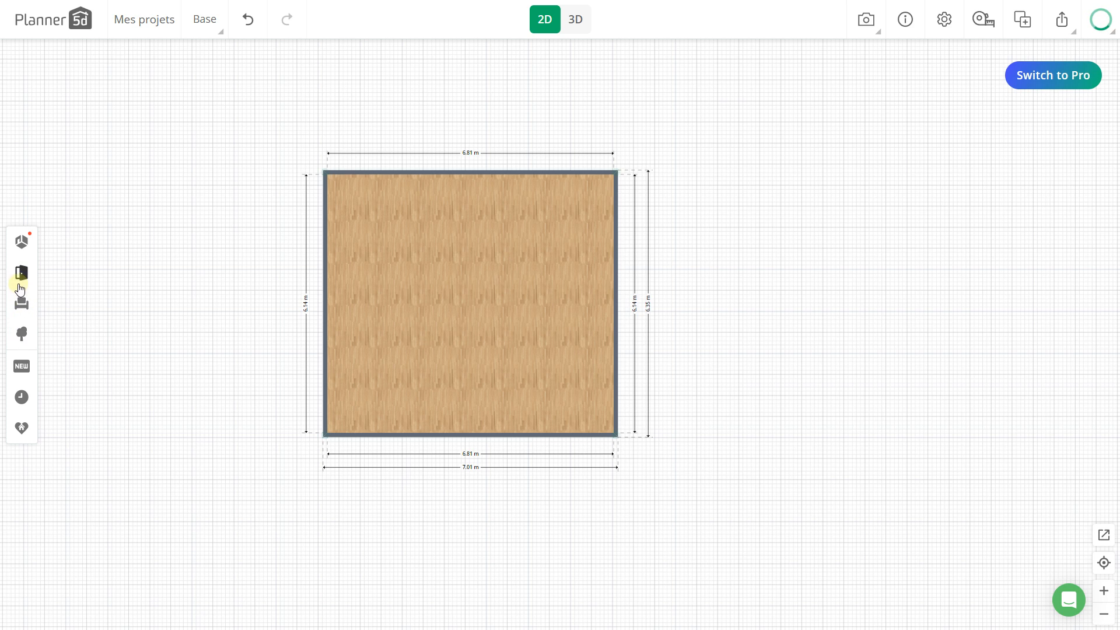
Step: Place the straight wooden staircase with railing from the Escaliers category on the Base floor, against the room's left wall
left_click(20, 279)
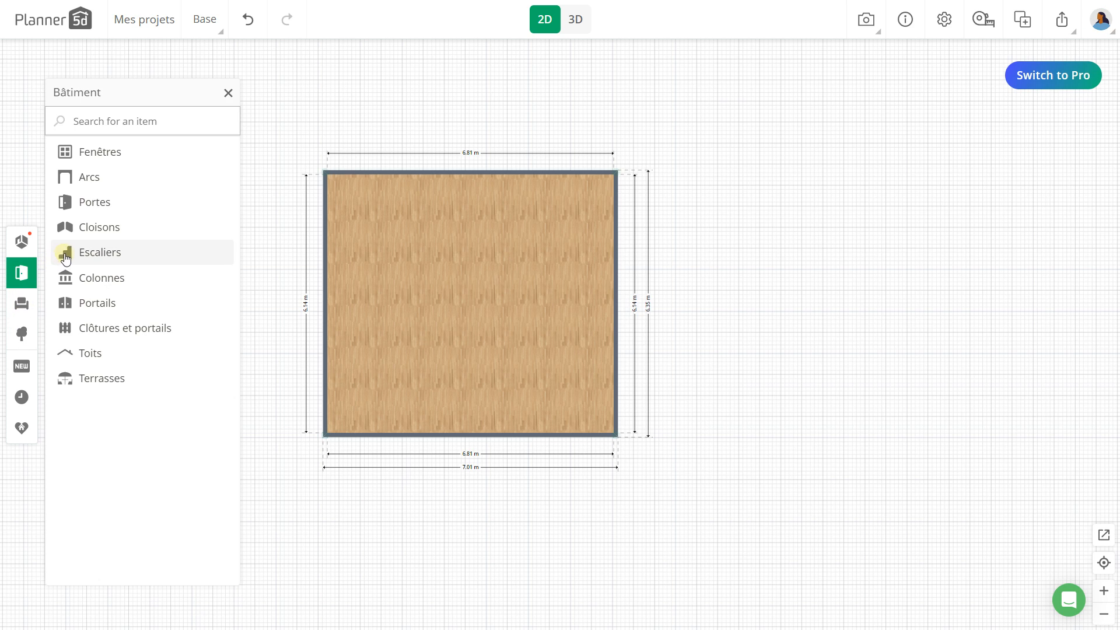
left_click(76, 250)
scroll(129, 303, "down", 5)
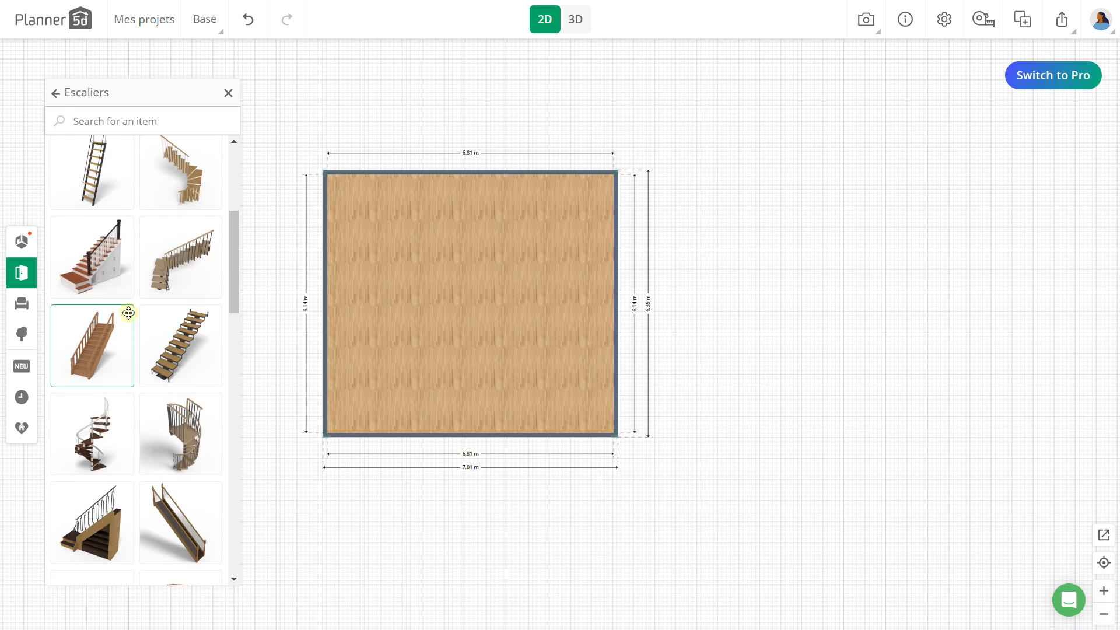
left_click(95, 357)
left_click(531, 298)
left_click_drag(537, 295, 337, 257)
scroll(340, 257, "up", 3)
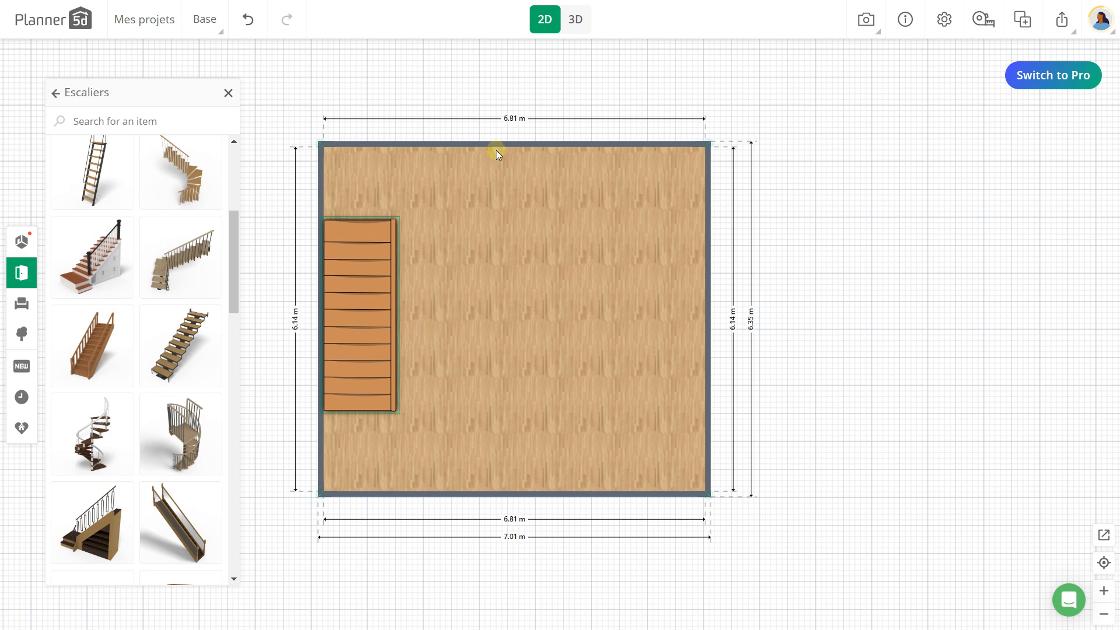
Step: Inspect the staircase in 3D on the Base floor and where it comes through the Etage floor
left_click(577, 20)
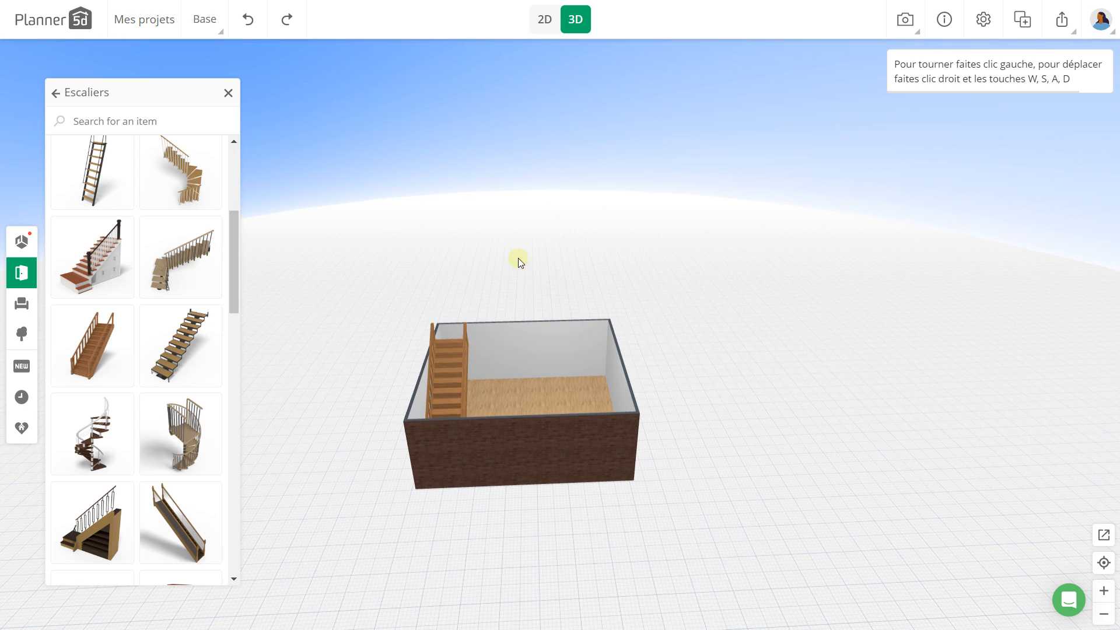
scroll(442, 315, "up", 3)
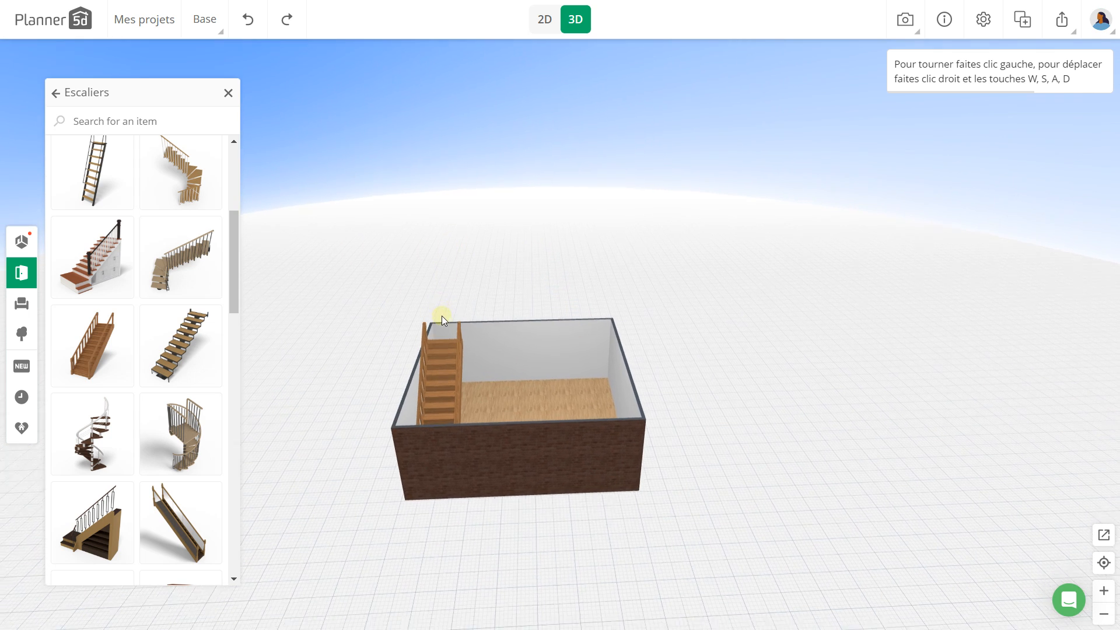
left_click(205, 21)
left_click(359, 282)
left_click_drag(468, 450, 478, 346)
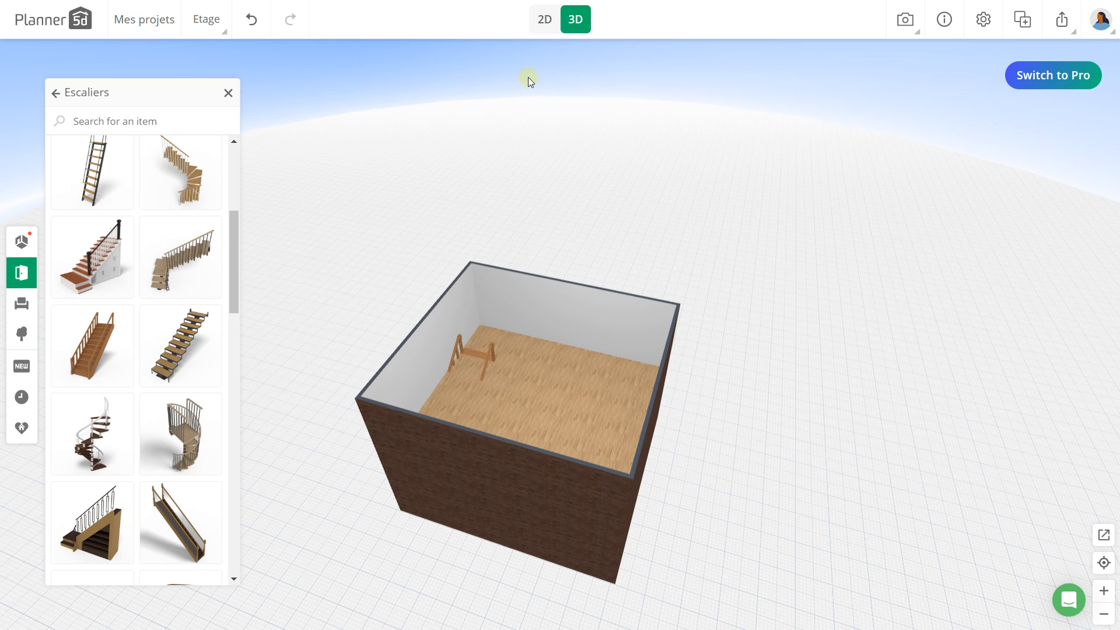
Step: Check the Base room's ceiling and floor visibility options in the 2D plan
left_click(544, 23)
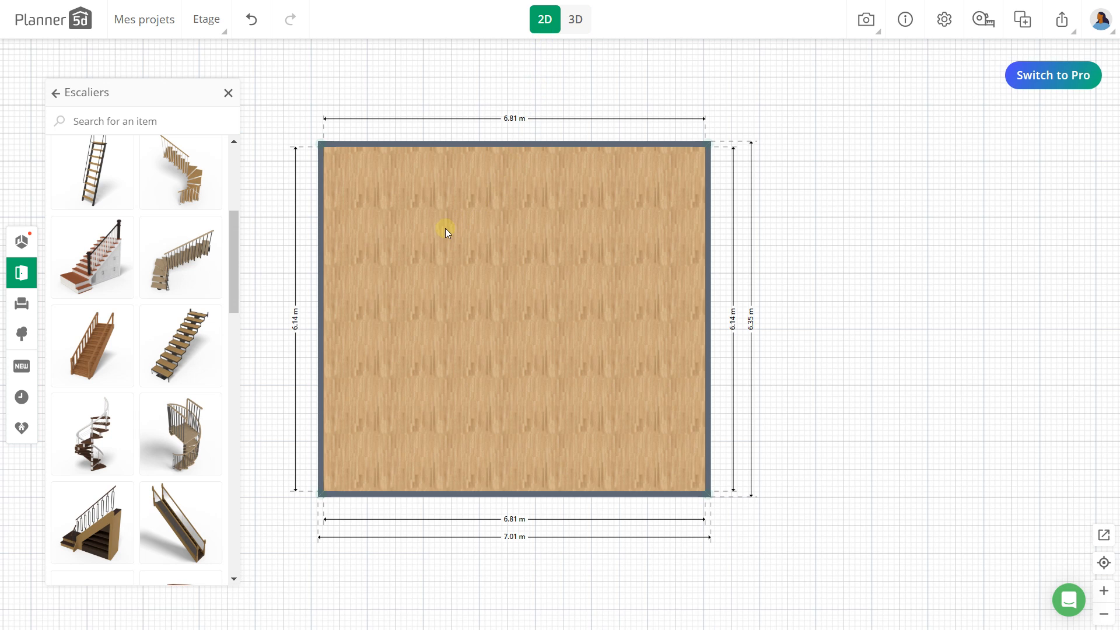
left_click(212, 23)
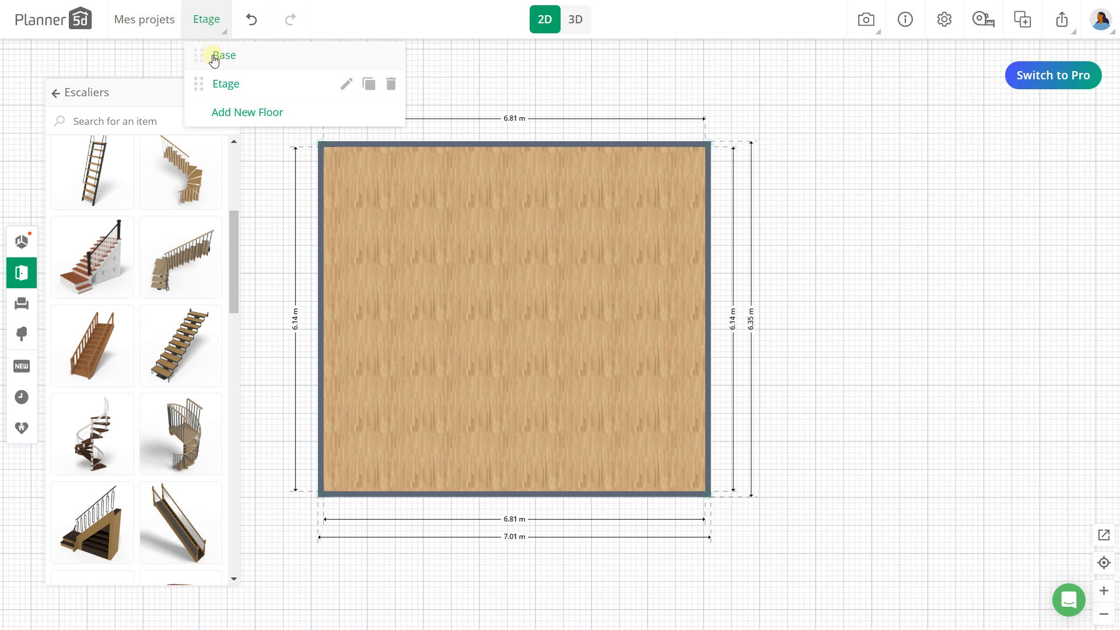
left_click(216, 57)
left_click(513, 238)
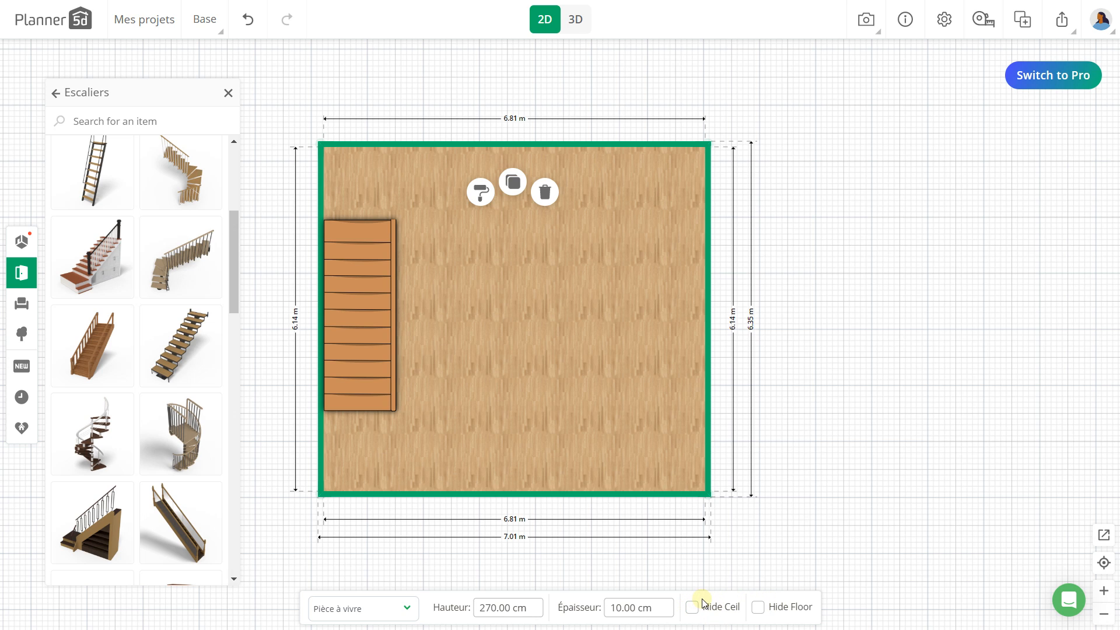
left_click(792, 315)
Step: Make Etage the active floor and hide the floor surface of its room
left_click(217, 30)
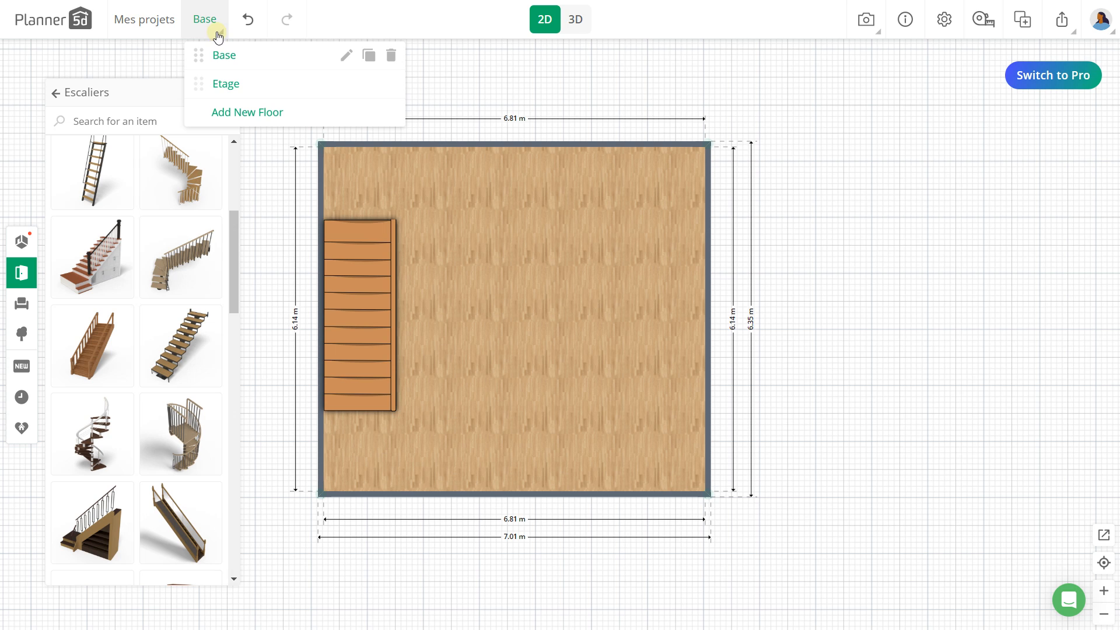
left_click(225, 87)
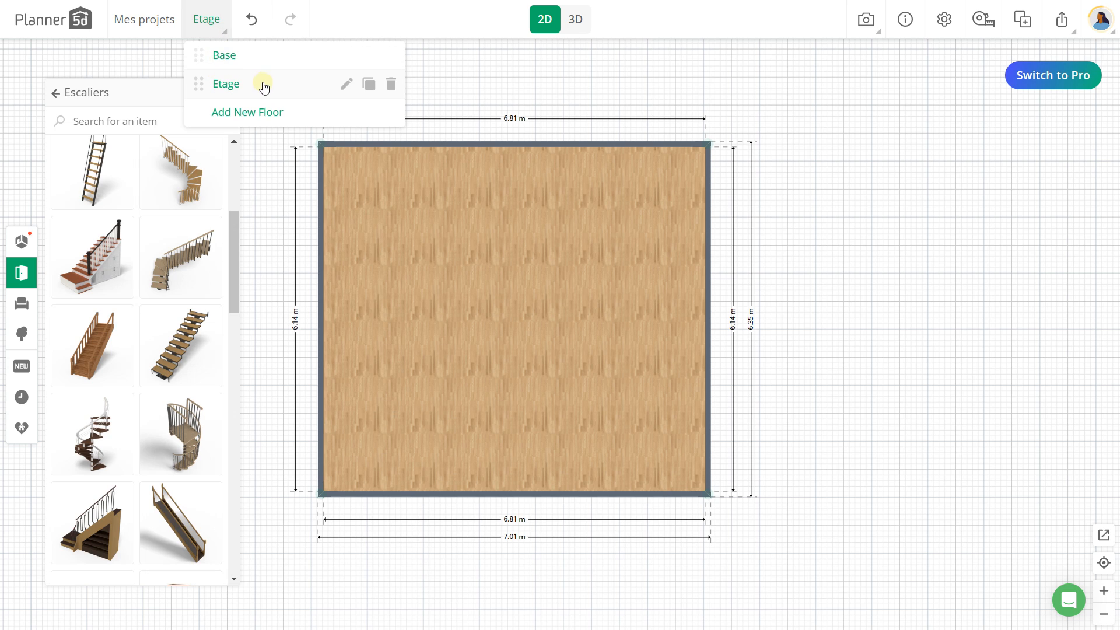
left_click(589, 342)
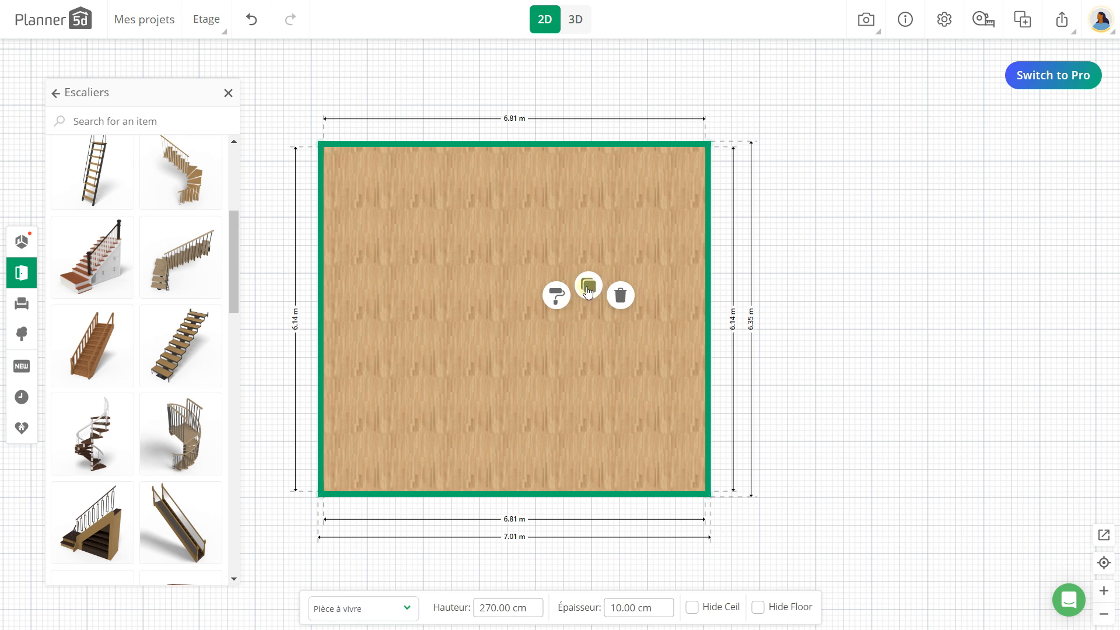
left_click(757, 609)
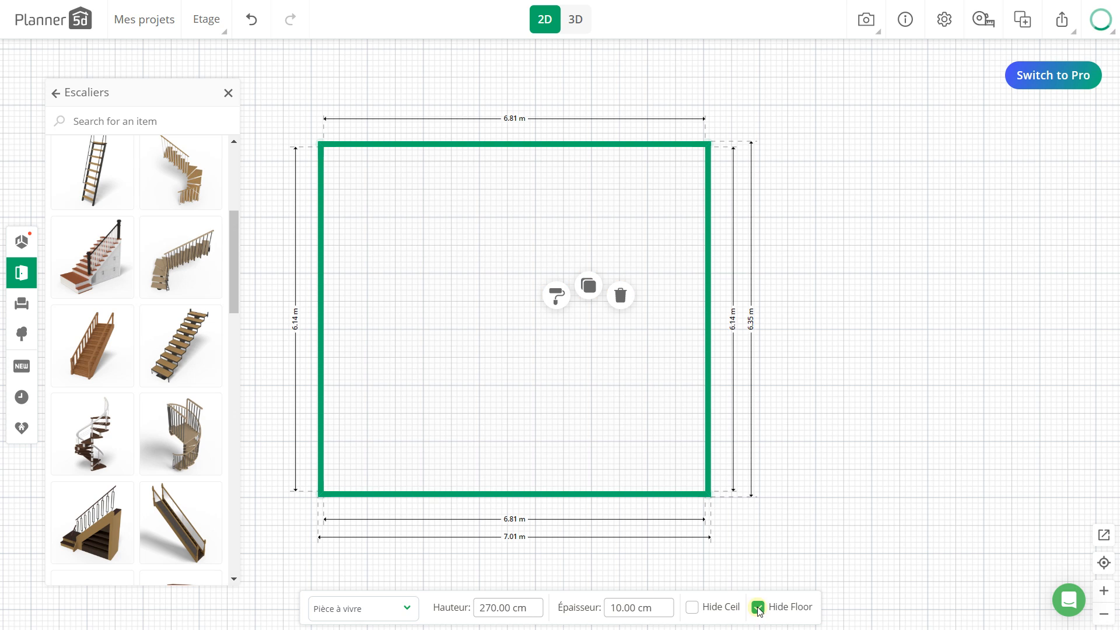
left_click(782, 346)
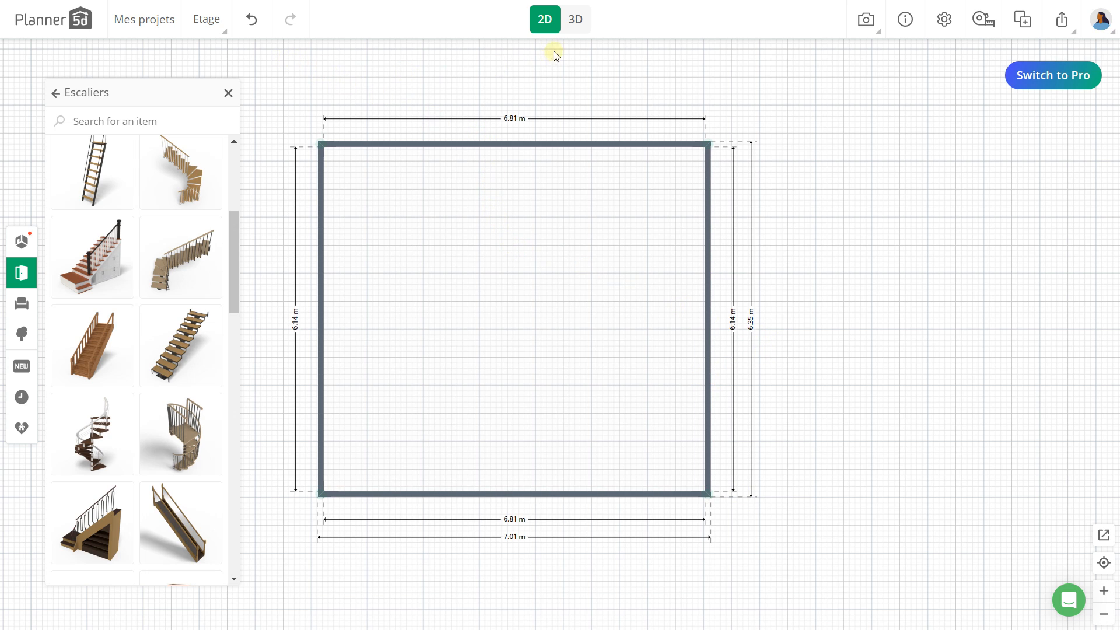
Step: Check the Etage opening in 3D, and hide the ceiling of the Base room
left_click(576, 23)
left_click_drag(635, 447, 479, 431)
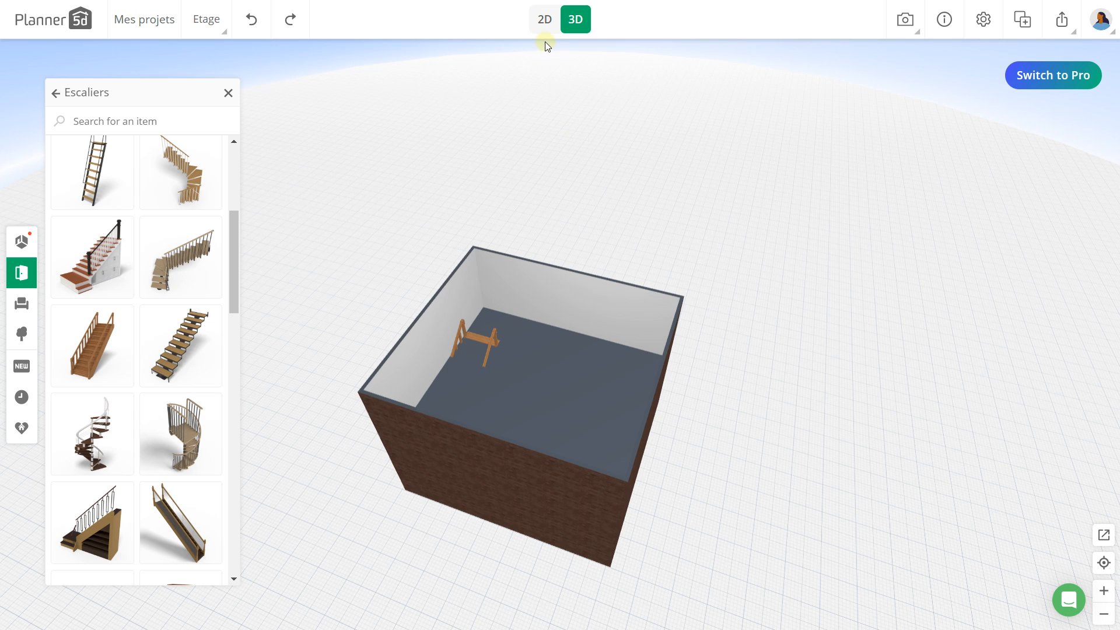
left_click(206, 22)
left_click(222, 55)
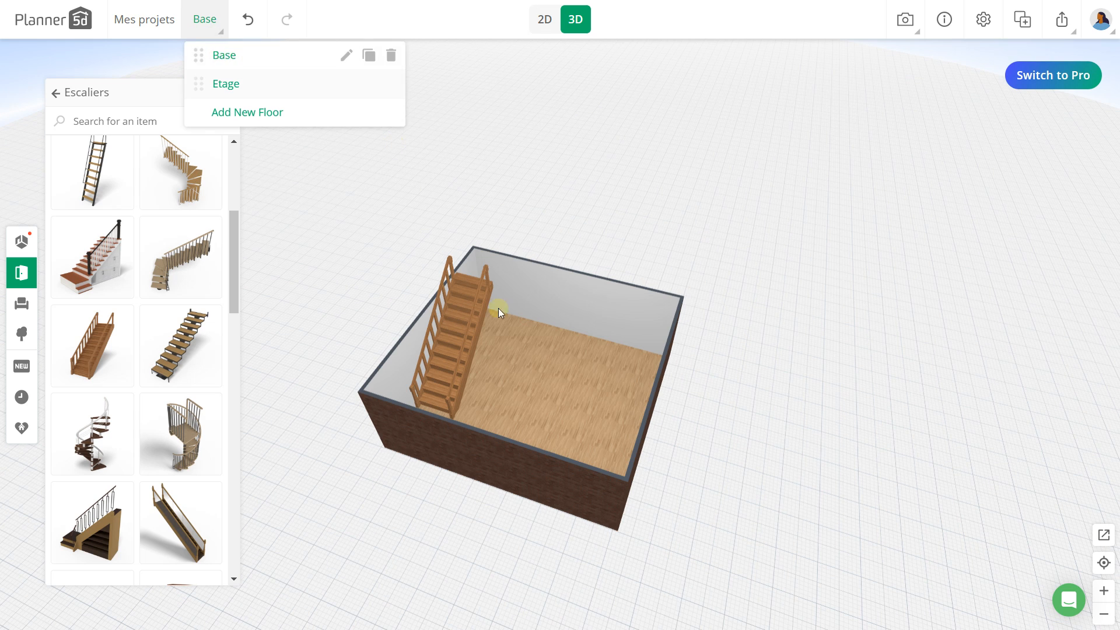
left_click(589, 401)
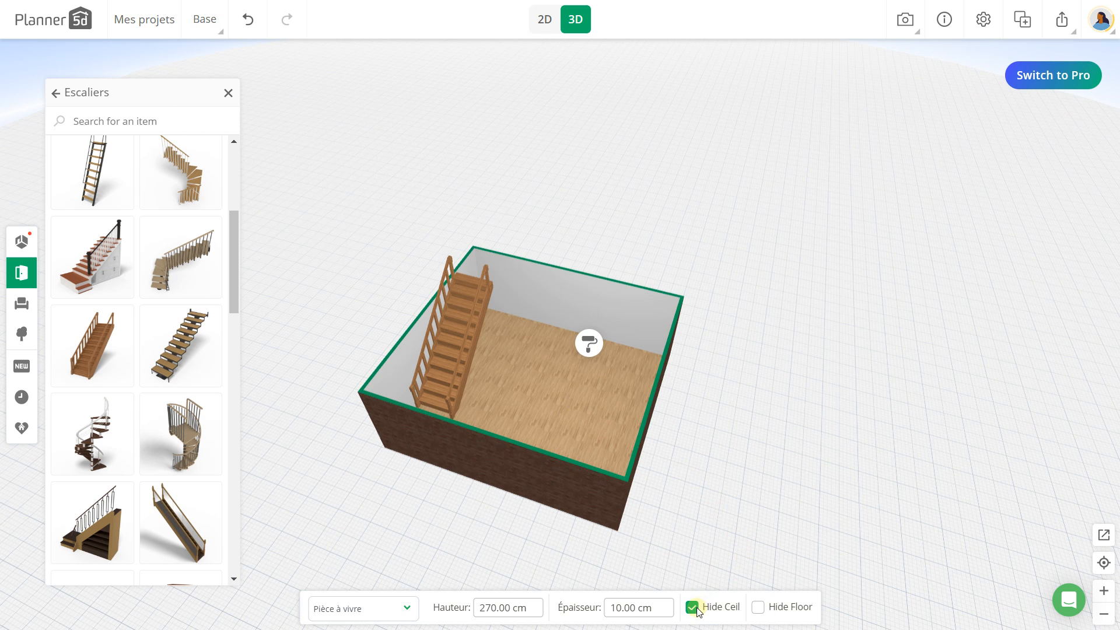
Step: Examine the staircase opening in 3D from the Etage floor, orbiting around the building
left_click(538, 21)
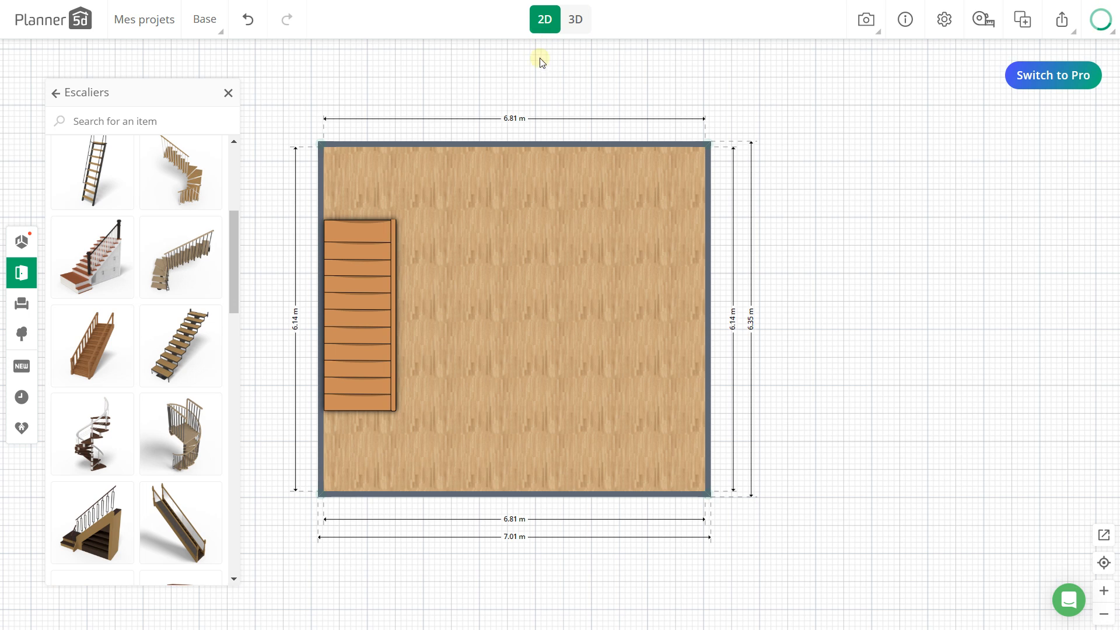
left_click(577, 33)
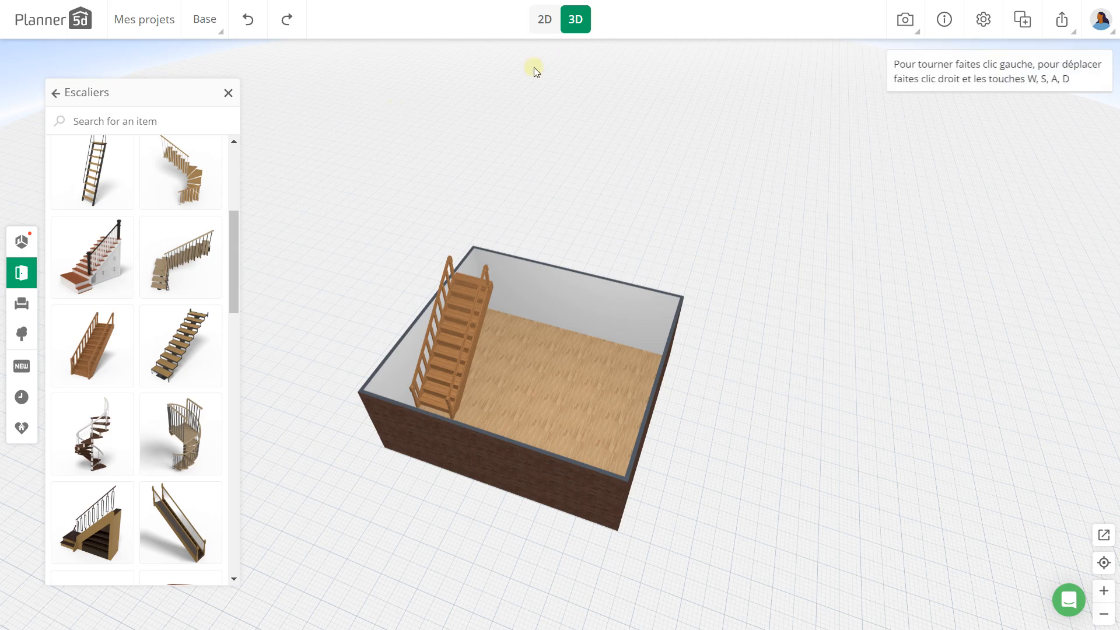
left_click(223, 32)
left_click(225, 84)
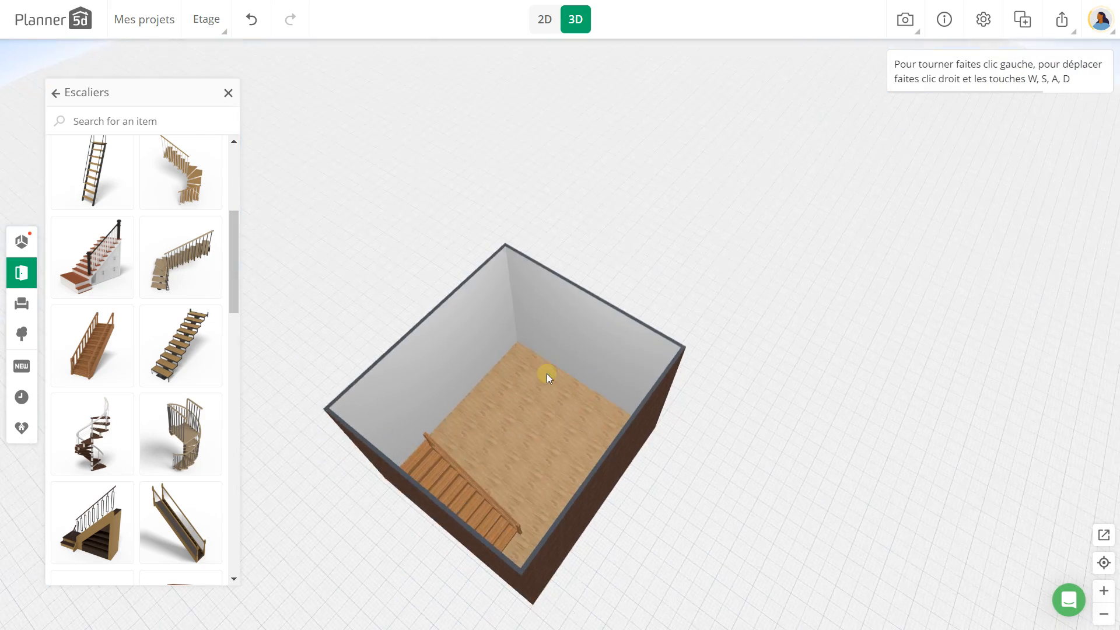
left_click_drag(547, 377, 454, 330)
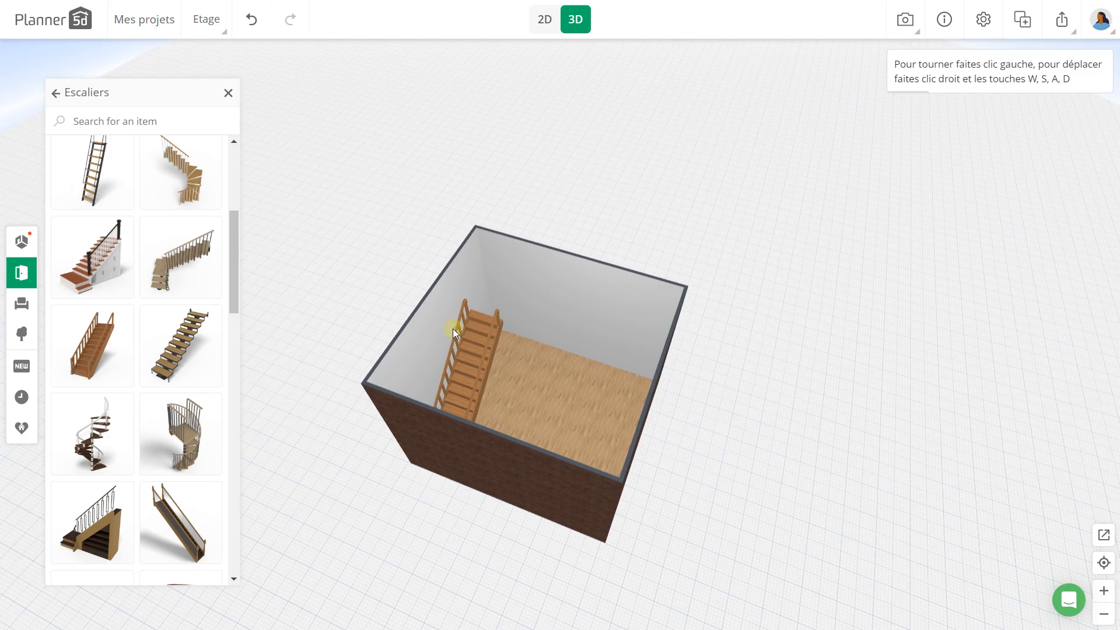
Step: Place the straight wooden staircase with railing on the Etage floor in 2D, against the room's left wall
left_click(544, 21)
left_click(212, 25)
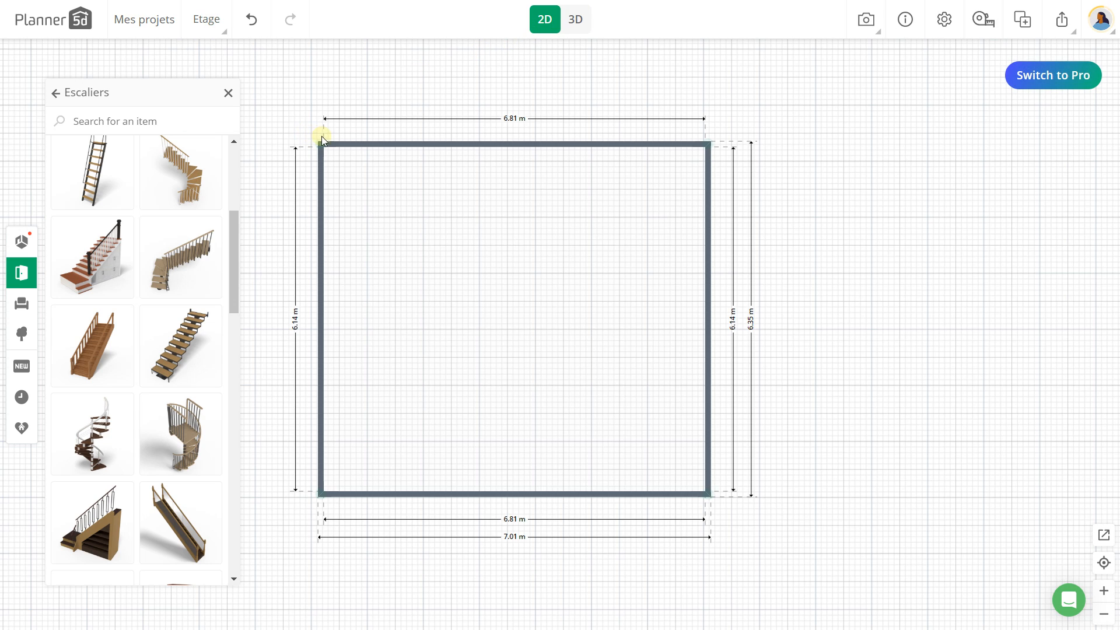
left_click(92, 345)
left_click(550, 303)
left_click_drag(550, 302, 354, 301)
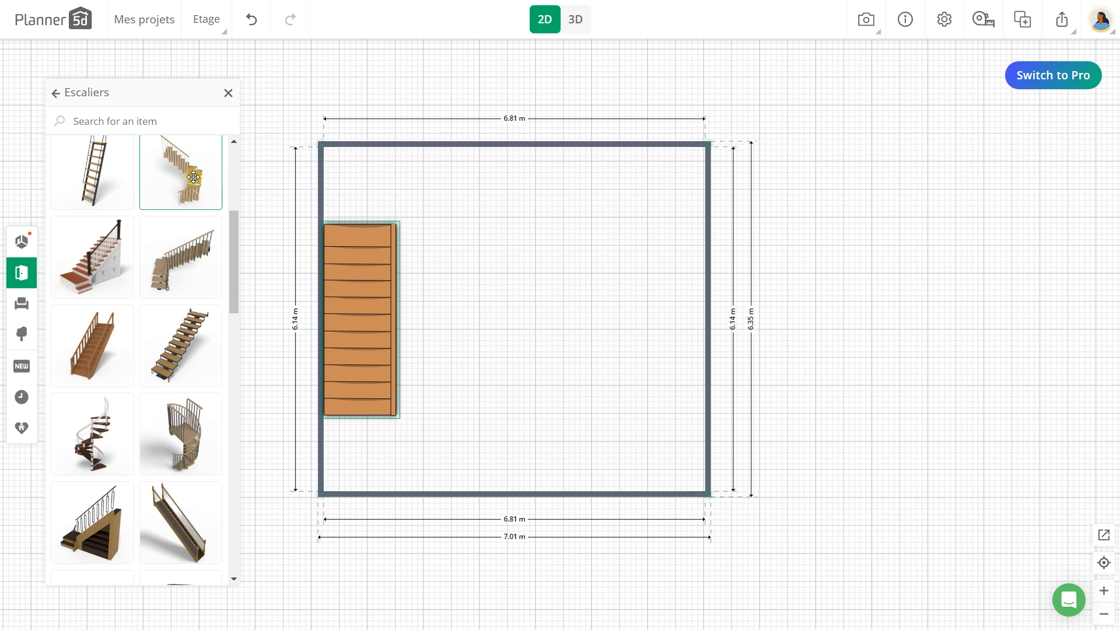
scroll(192, 292, "up", 5)
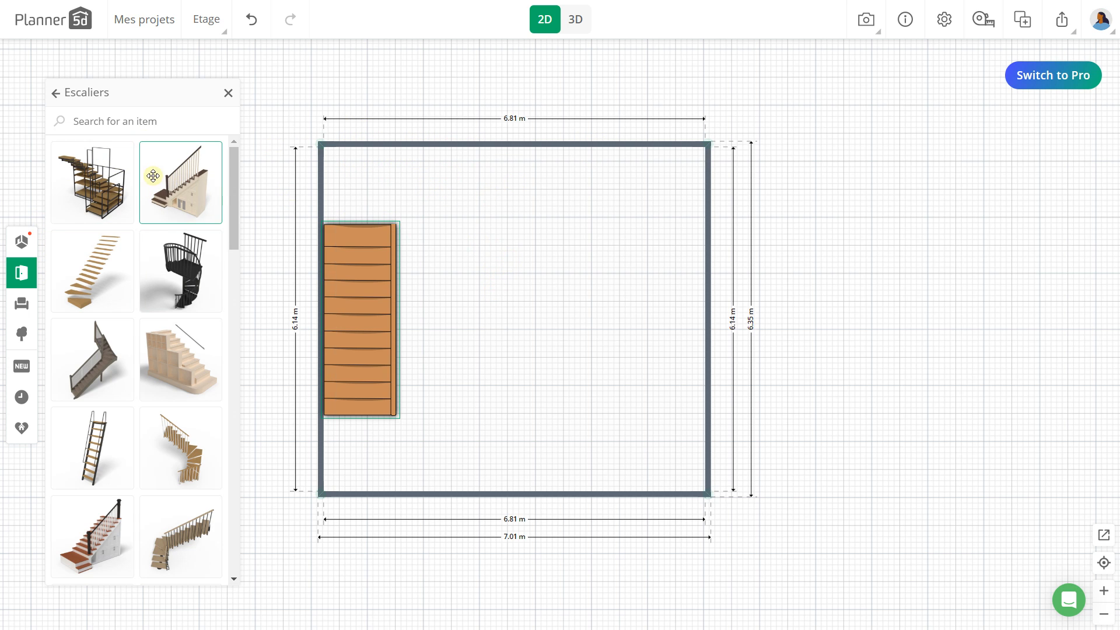
scroll(150, 239, "down", 6)
scroll(140, 245, "up", 5)
Step: Add a square room, 5 m wide inside, to the Etage floor
left_click(18, 249)
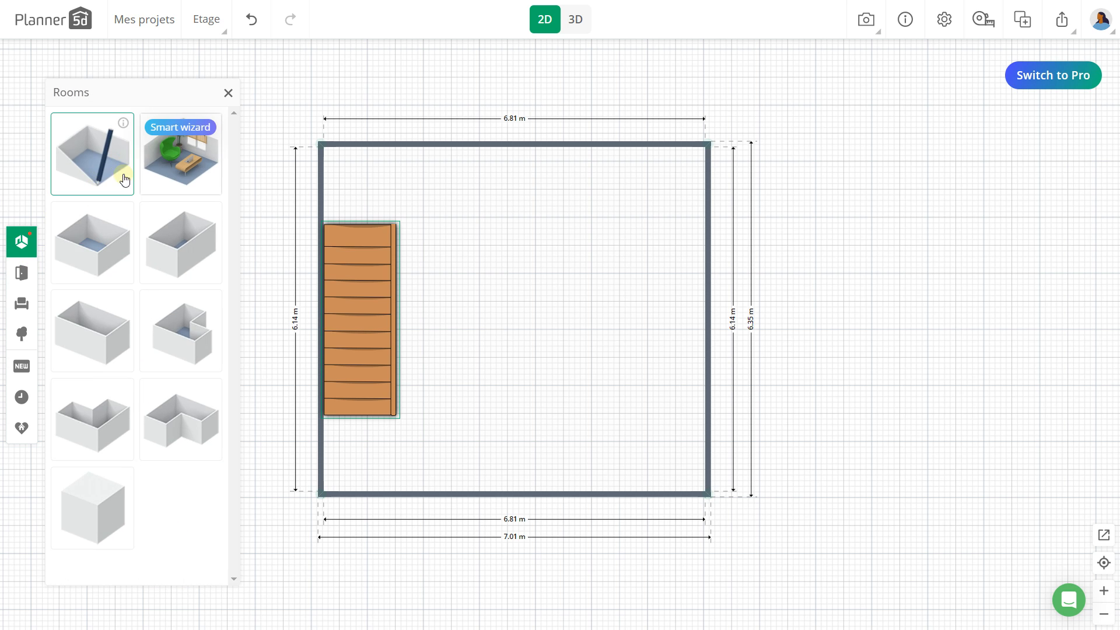
left_click(92, 243)
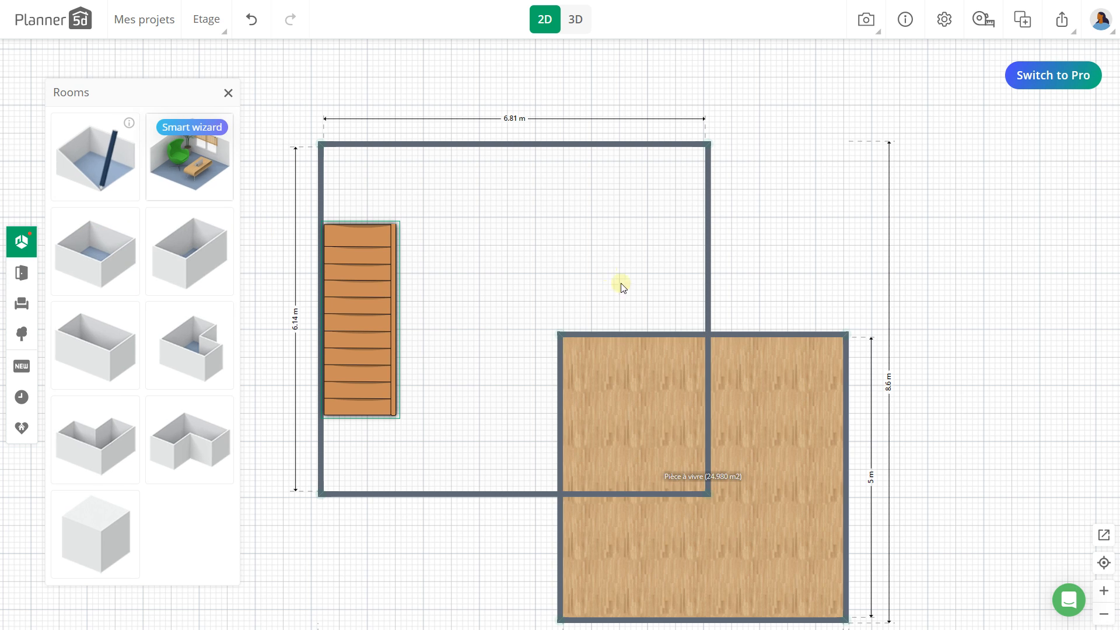
left_click(620, 411)
left_click_drag(620, 411, 513, 306)
left_click(255, 23)
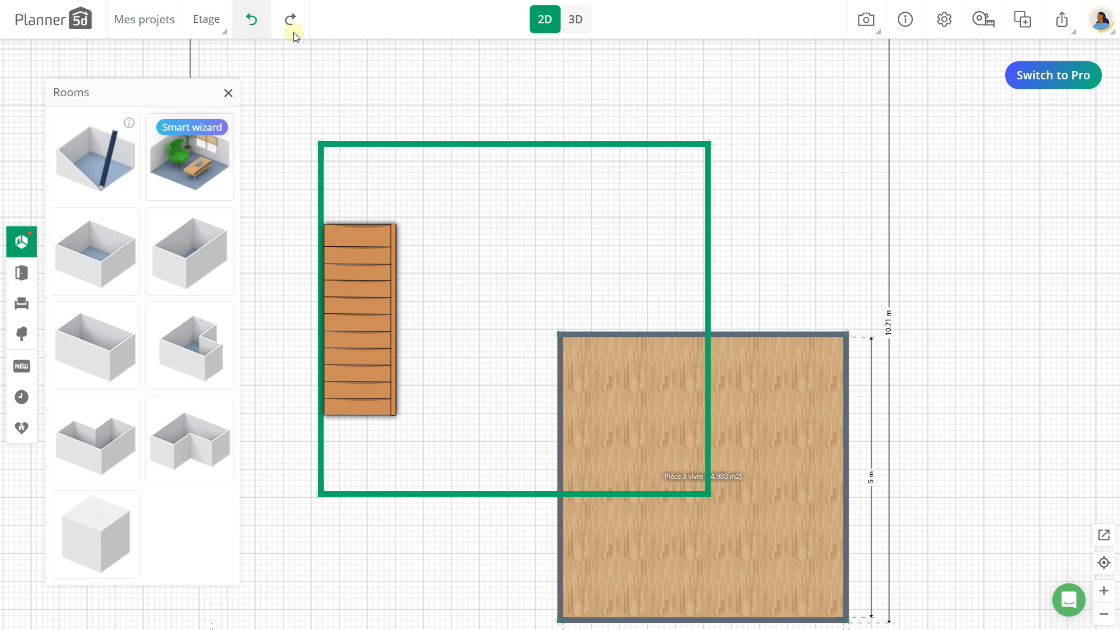
Step: Move the new room into the outer room's upper right corner and stretch its left wall straight along the staircase's right edge
left_click(782, 417)
left_click_drag(782, 417, 650, 240)
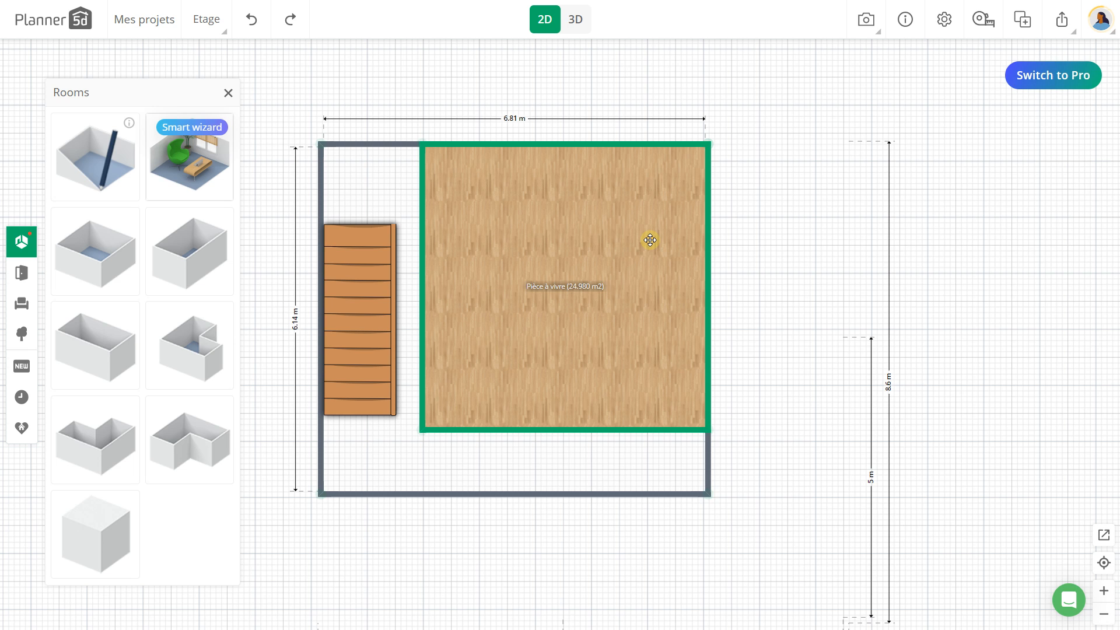
left_click_drag(421, 431, 394, 491)
left_click_drag(427, 143, 402, 142)
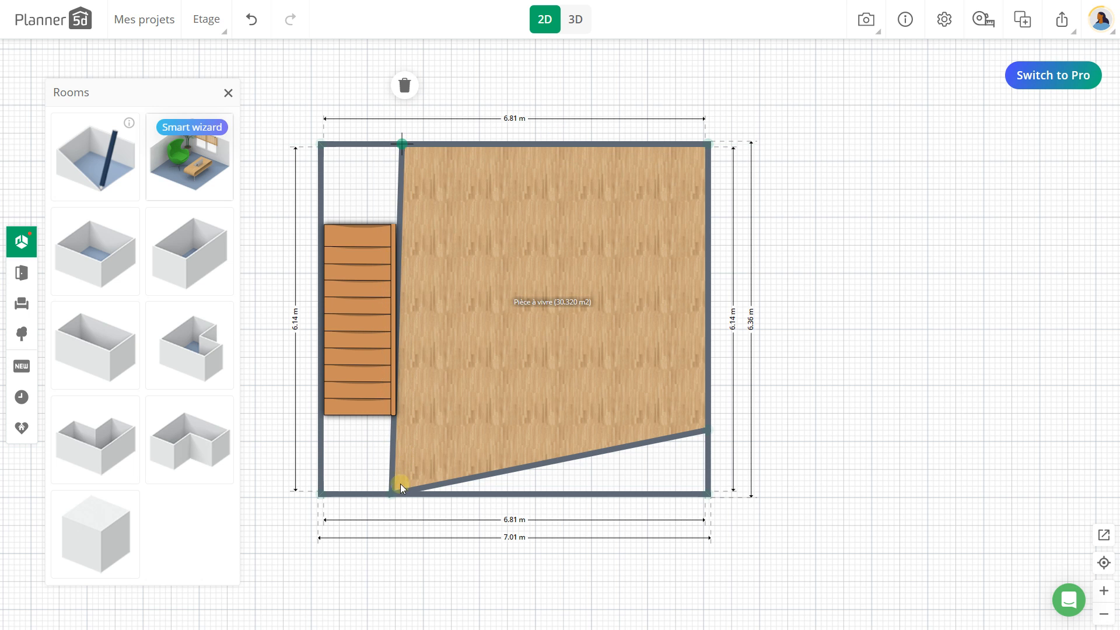
left_click_drag(391, 493, 395, 493)
left_click_drag(403, 141, 396, 141)
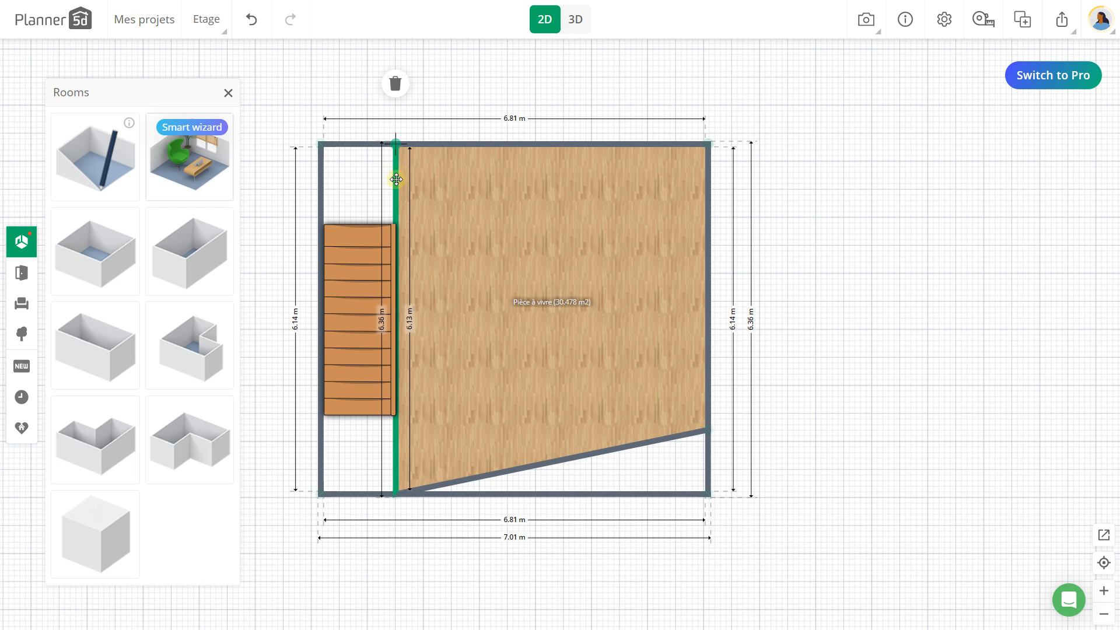
Step: Hide the new room's wall beside the staircase and extend its lower right corner to the outer room's corner
left_click(396, 173)
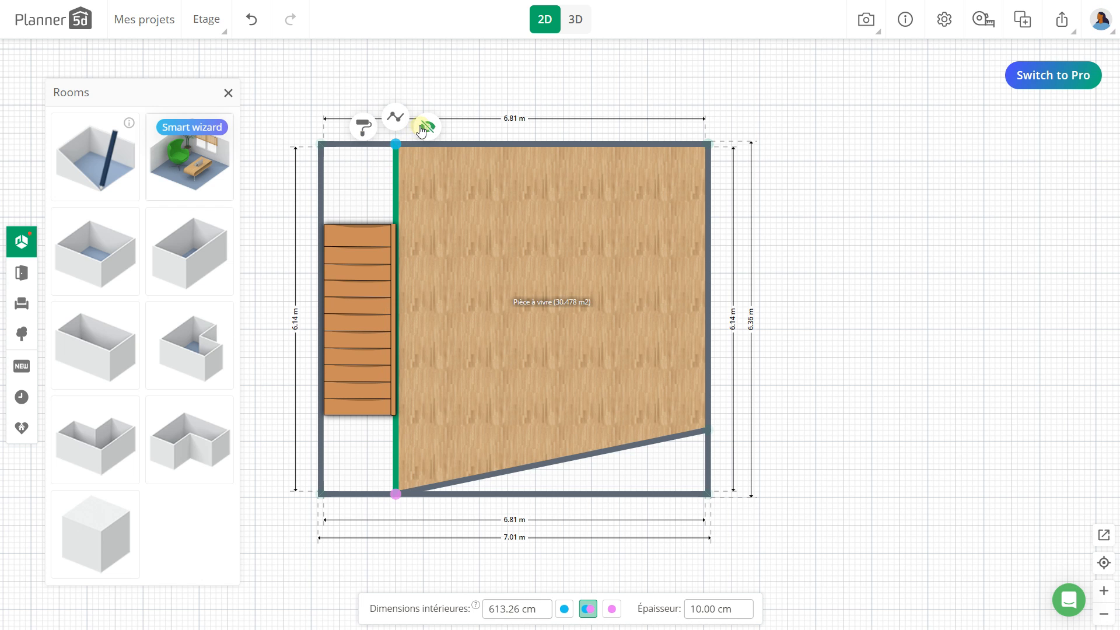
left_click(427, 128)
left_click_drag(707, 426, 708, 494)
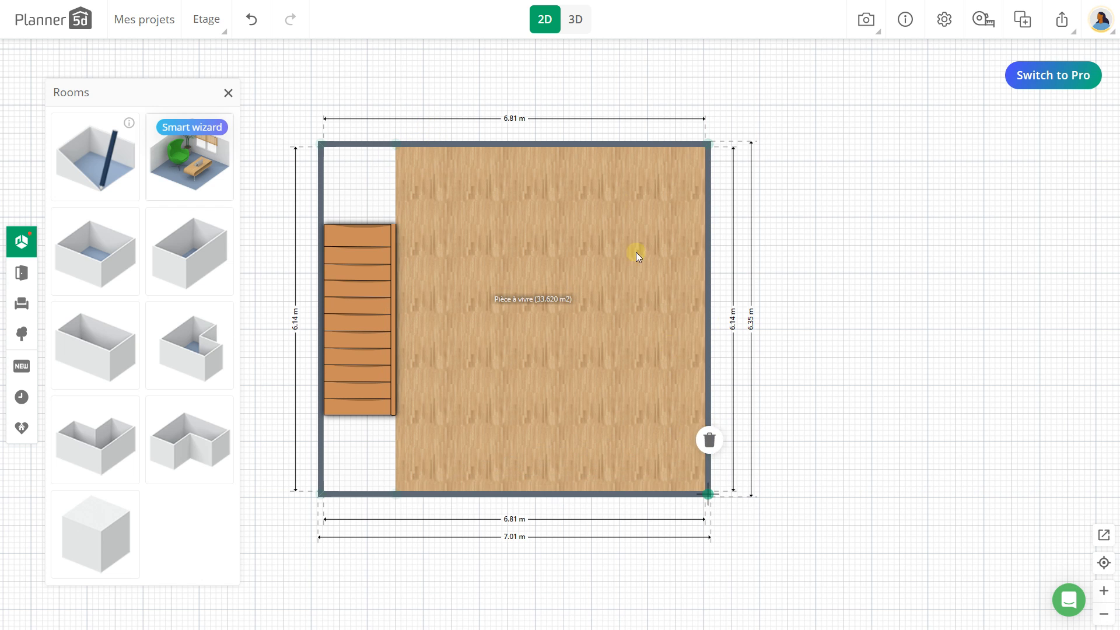
Step: Inspect the Etage floor and its stairwell opening in 3D, and return to the 2D plan
left_click(574, 20)
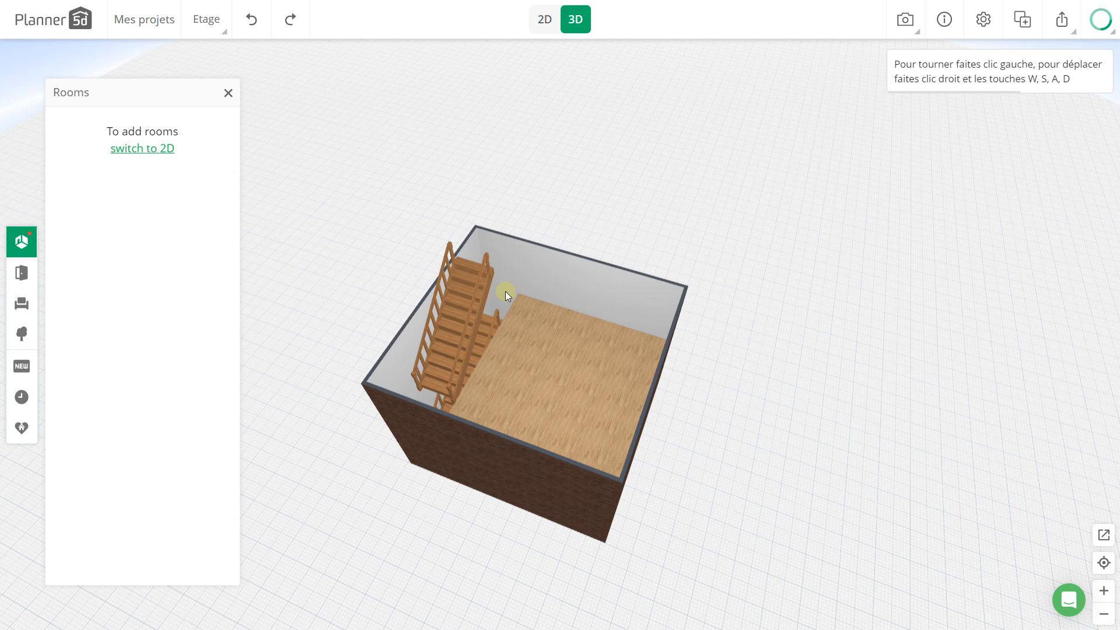
left_click_drag(520, 297, 601, 344)
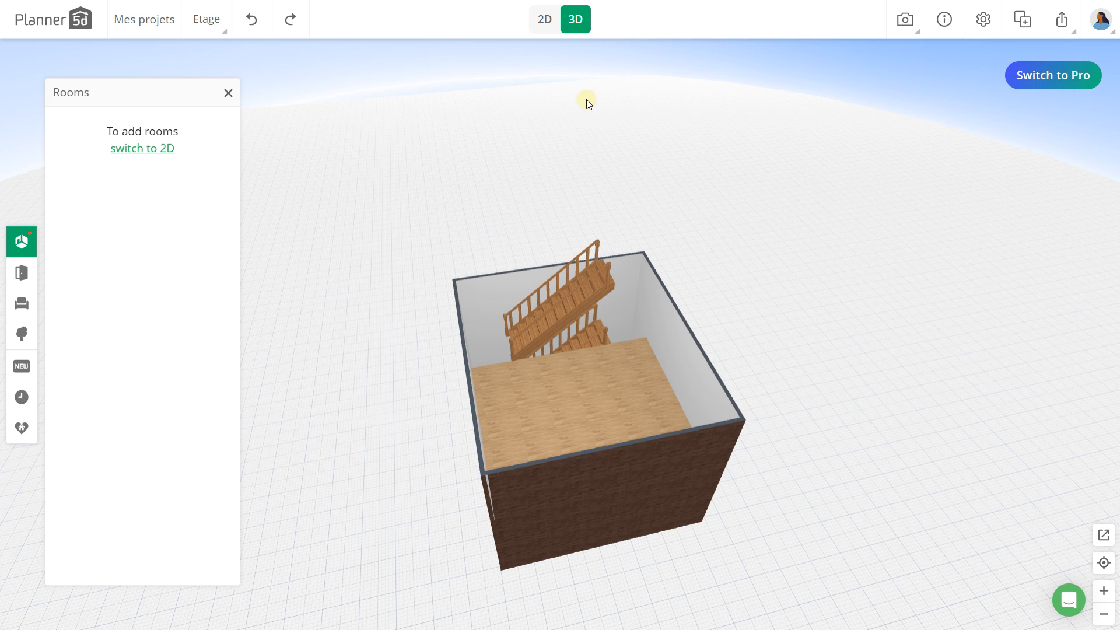
left_click(541, 23)
left_click(422, 166)
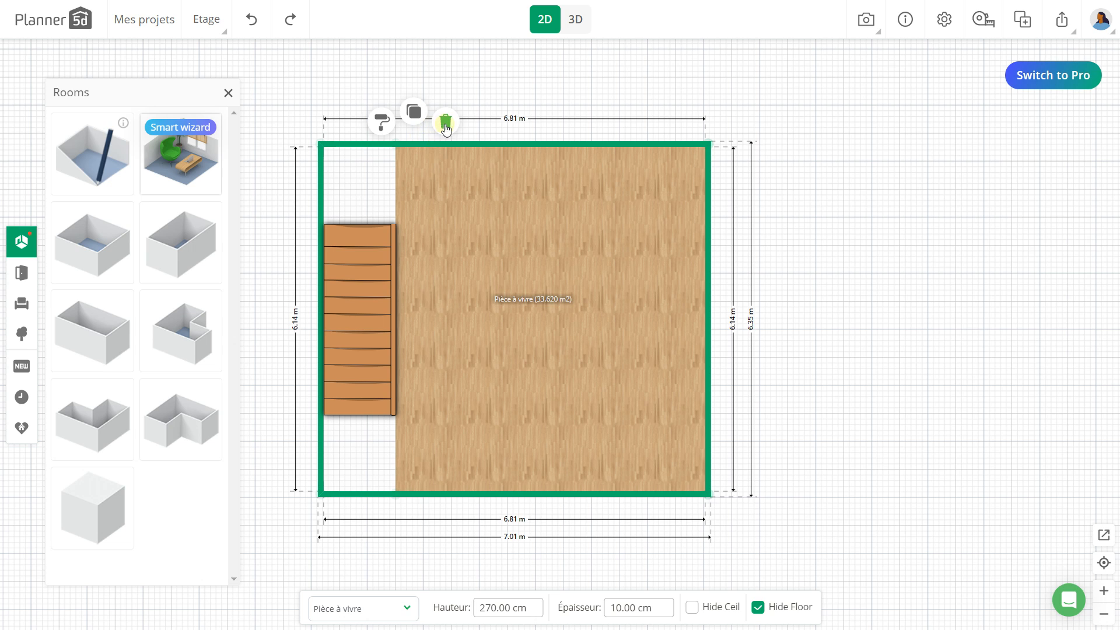
left_click(446, 123)
left_click(252, 19)
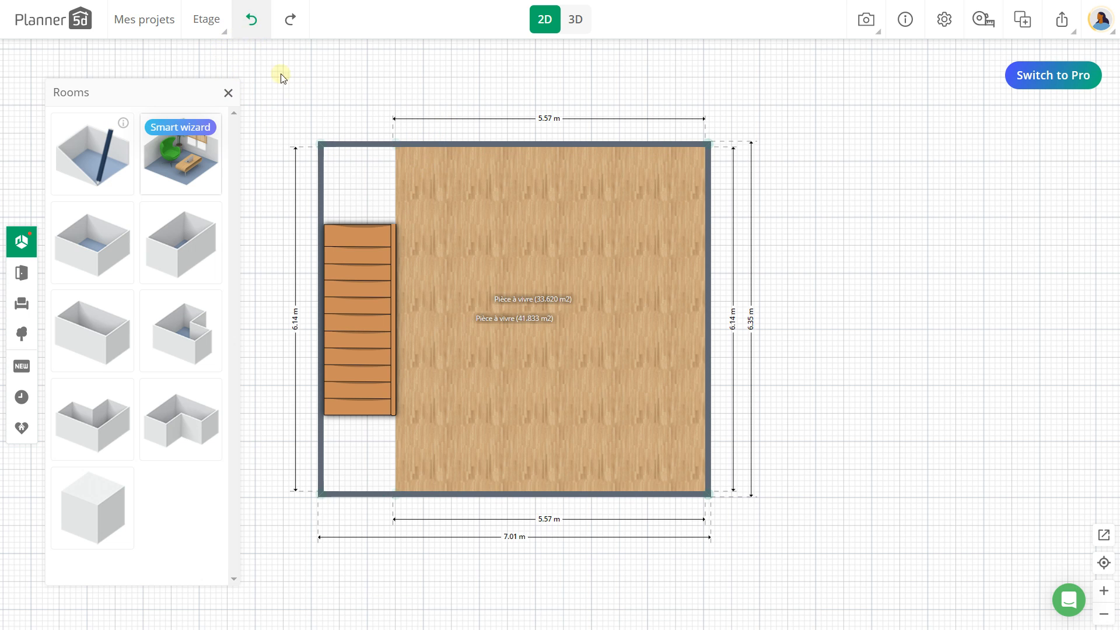
Step: Show the hidden wall between the staircase and the new room again
left_click(395, 172)
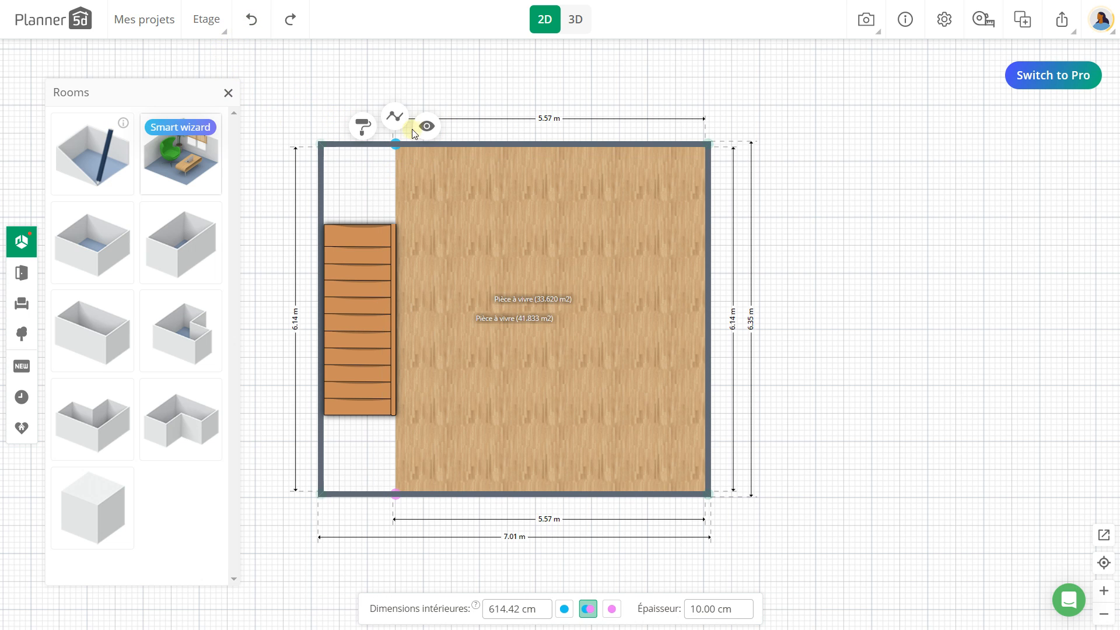
left_click(427, 129)
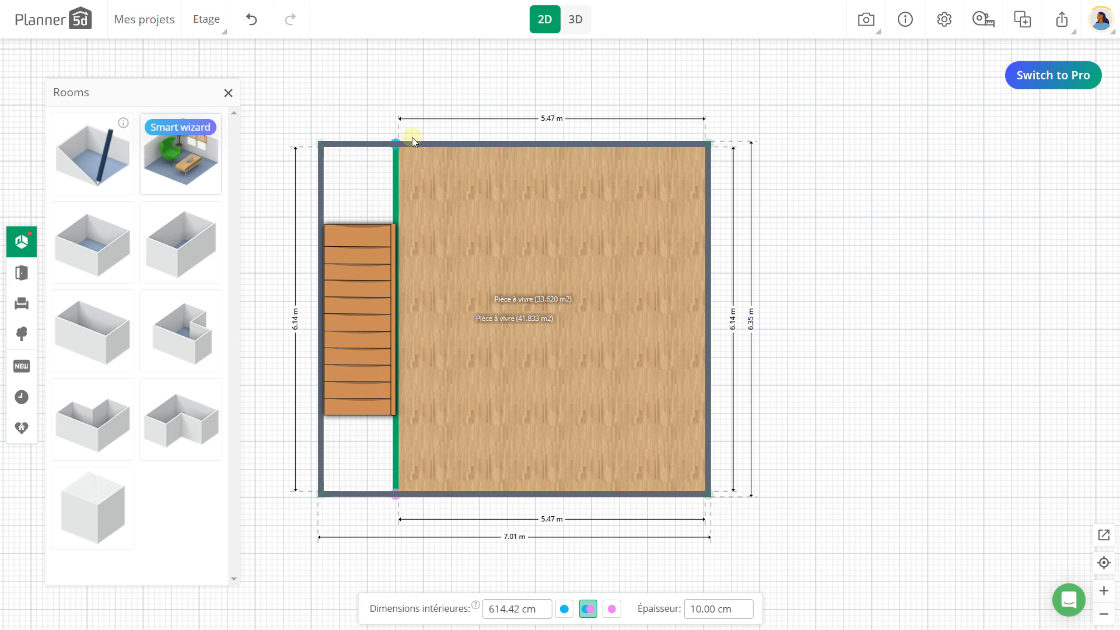
Step: Split the wall between the staircase and the room, and split its upper segment again
left_click(396, 185)
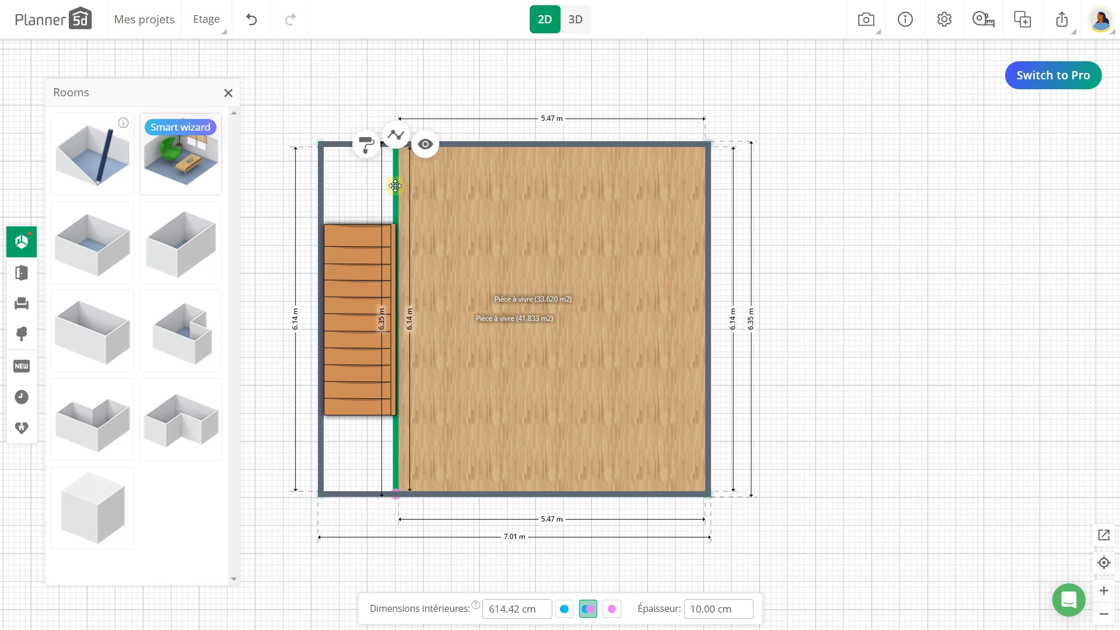
left_click(393, 132)
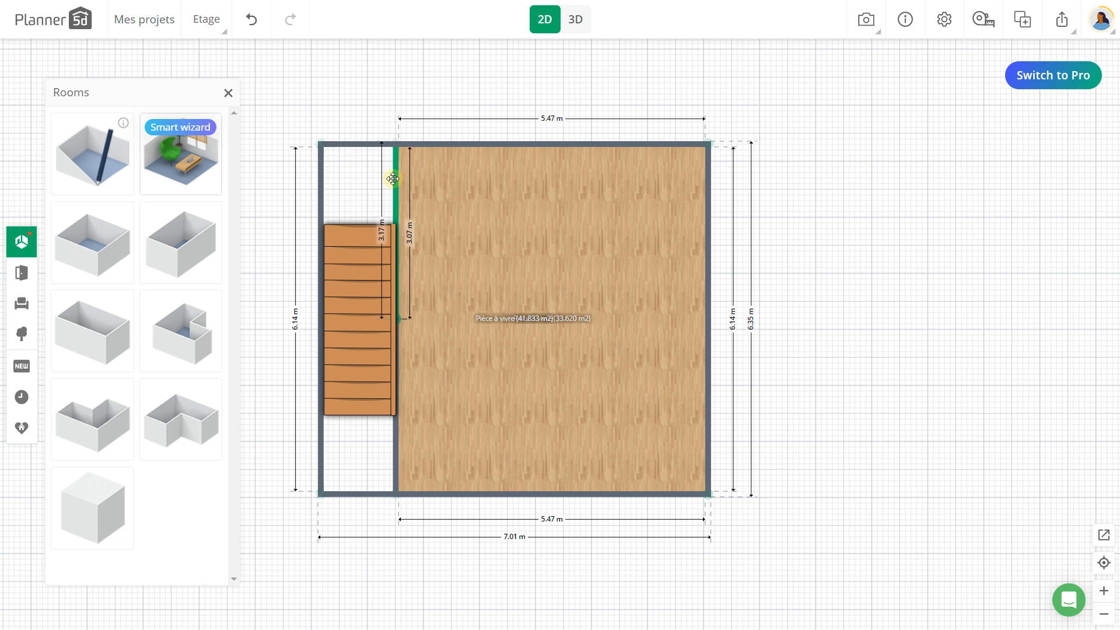
left_click(395, 168)
left_click(394, 126)
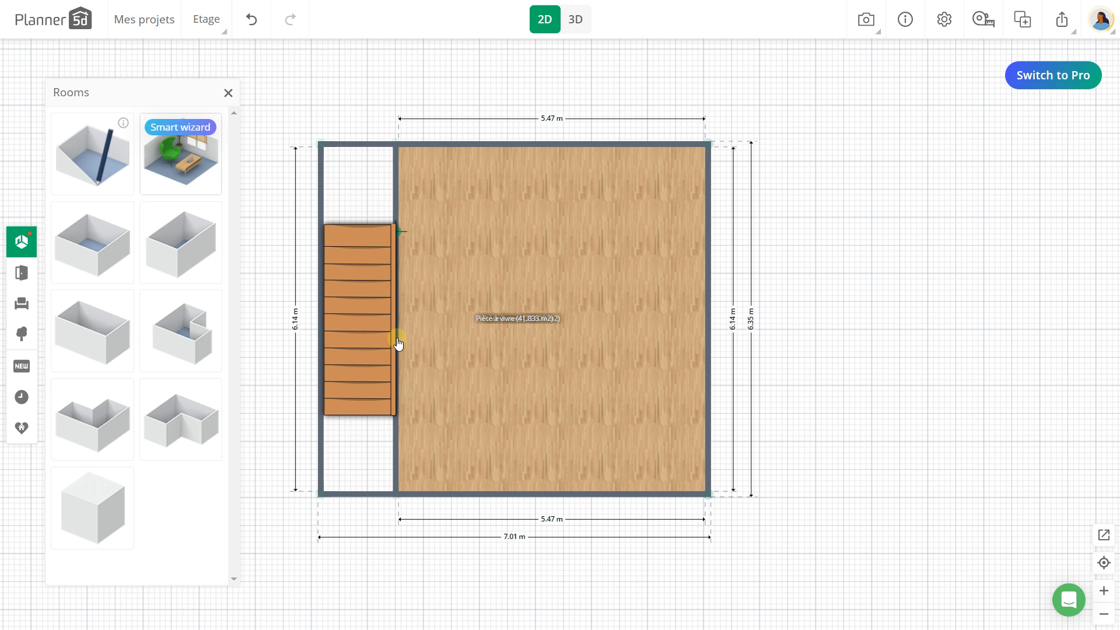
Step: Move the staircase aside into the room and slide the wall's middle break point up to the level of the staircase's former upper end
left_click(367, 286)
left_click_drag(367, 289, 499, 303)
left_click_drag(395, 320, 395, 231)
left_click(314, 107)
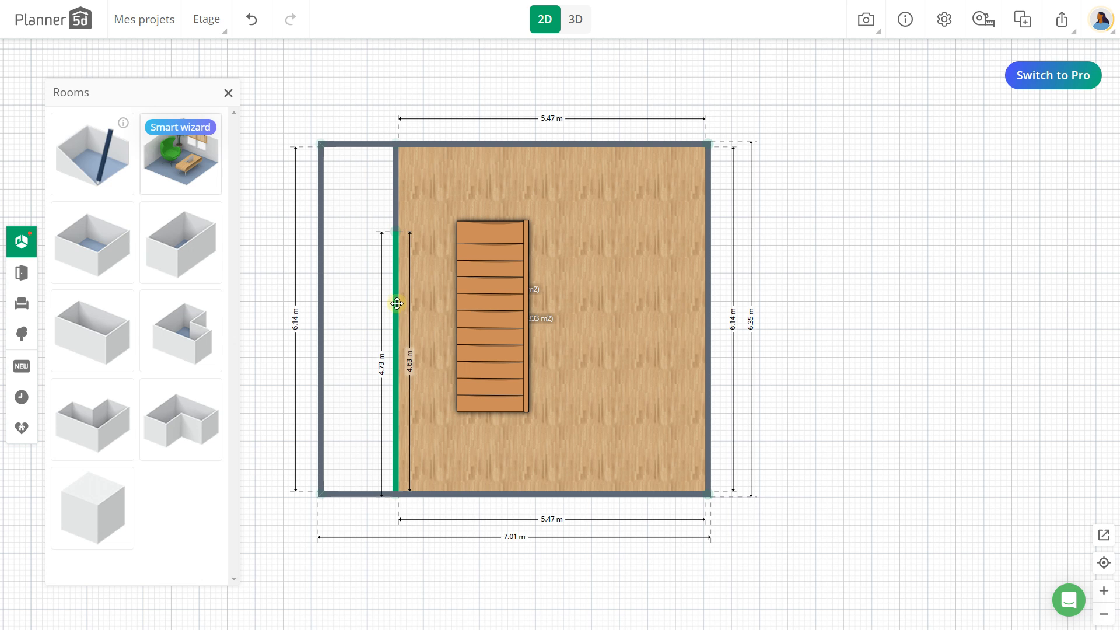
Step: Split the wall's upper segment and pull the new break point onto the outer room's left wall, level with the lower break point
left_click(394, 185)
left_click(395, 128)
left_click_drag(395, 186, 320, 231)
mouse_move(379, 144)
left_mouse_down()
mouse_move(337, 147)
mouse_move(403, 148)
mouse_move(389, 146)
left_mouse_up()
left_click(253, 21)
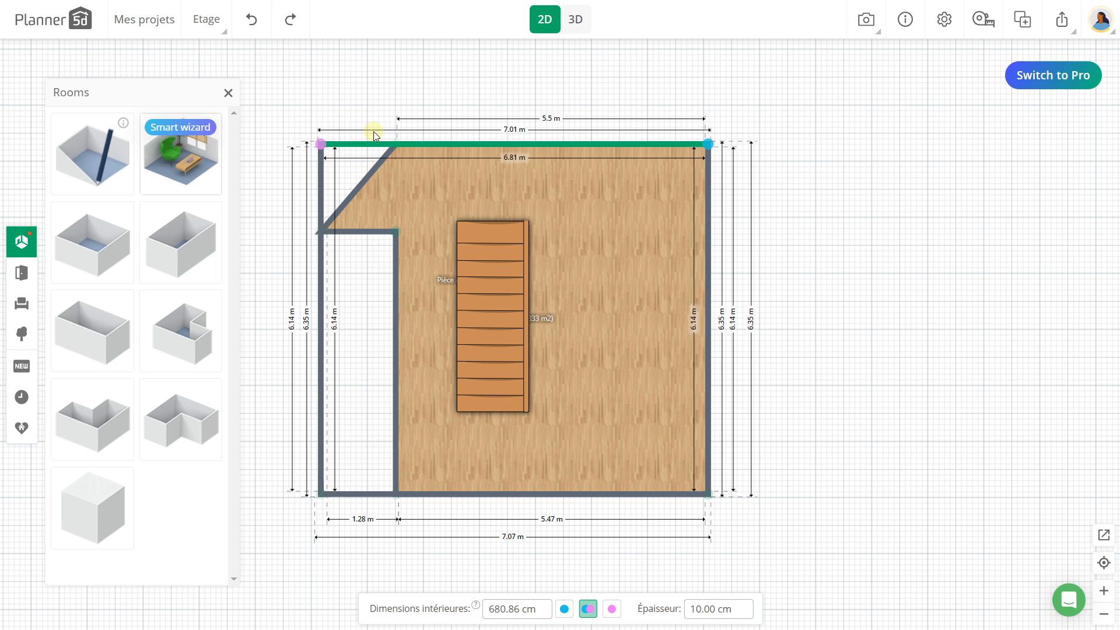
Step: Move the inner room's upper left corner to the outer room's corner and straighten the short wall above the stairwell horizontally
left_click(395, 147)
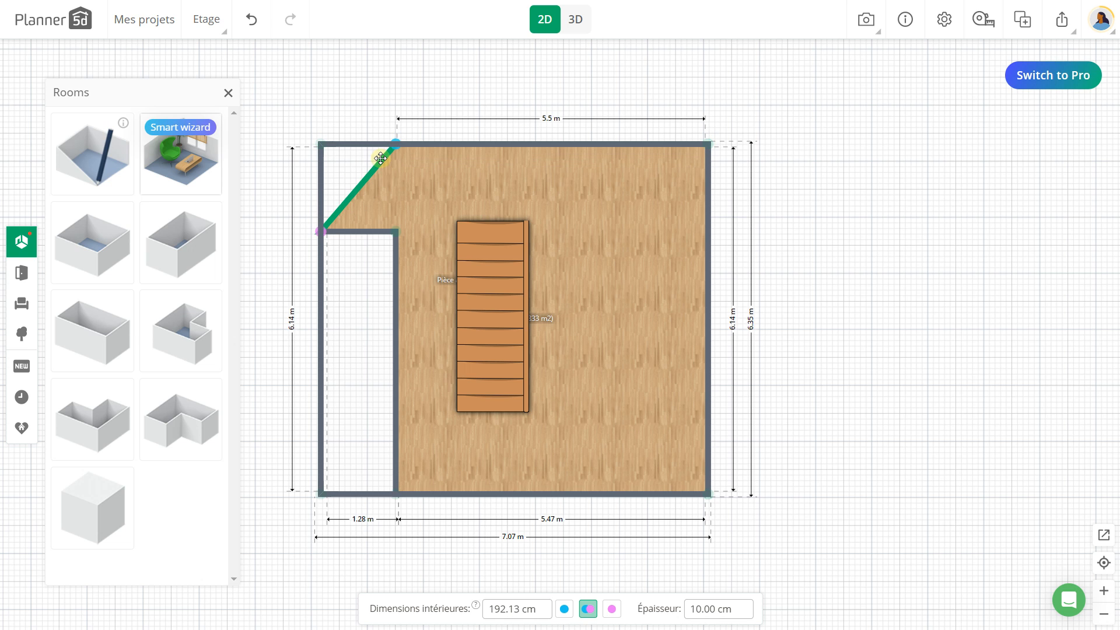
left_click(489, 109)
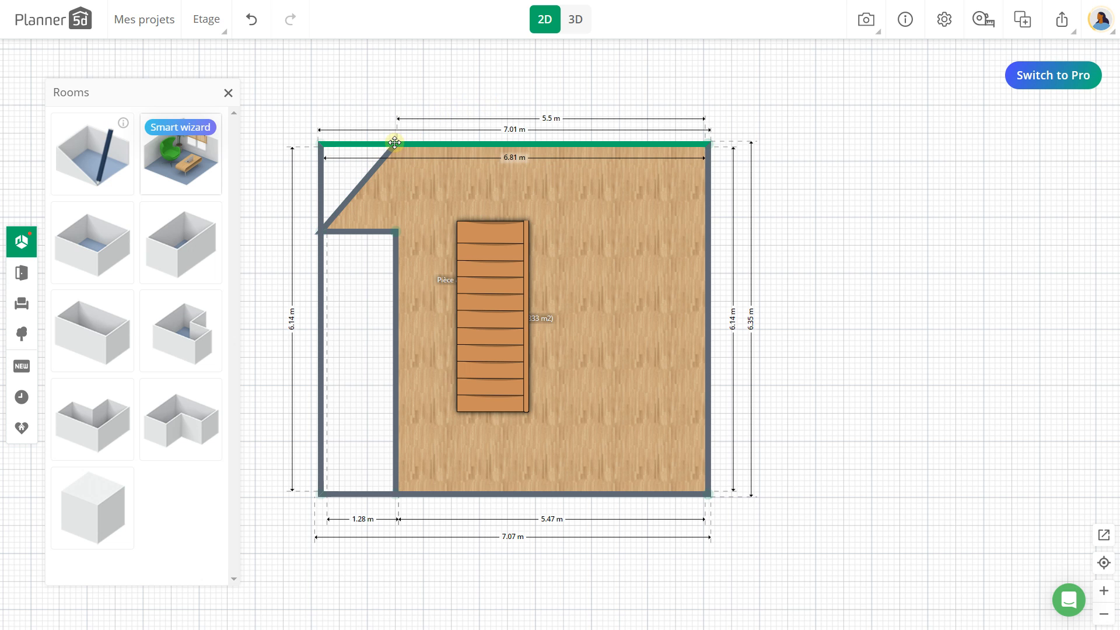
left_click(380, 163)
left_click_drag(395, 157, 320, 143)
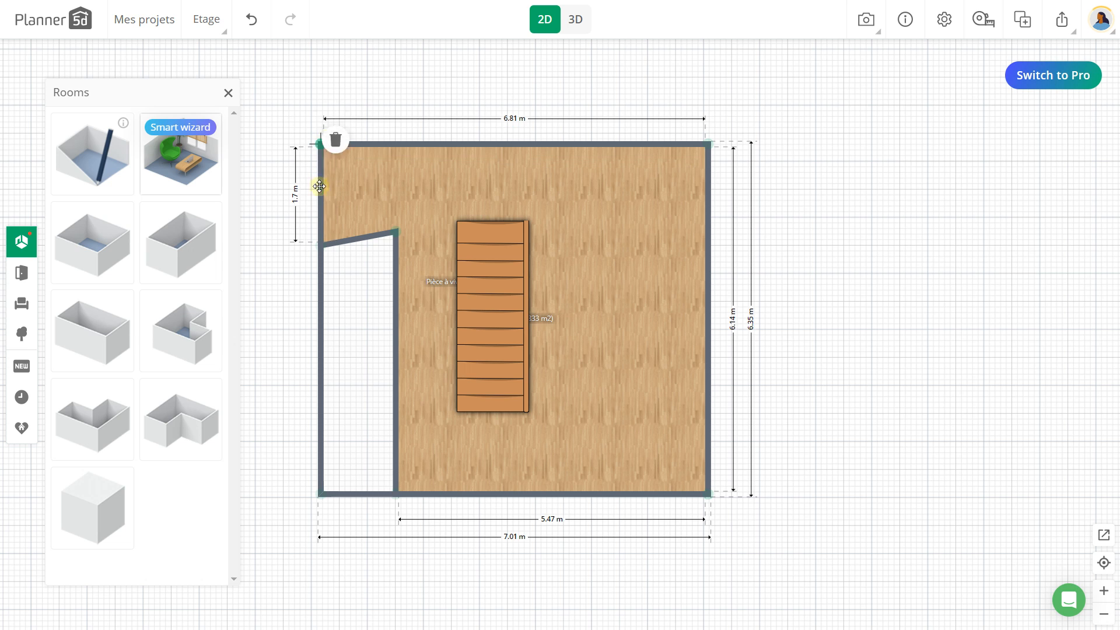
left_click(316, 245)
left_click_drag(316, 245, 329, 230)
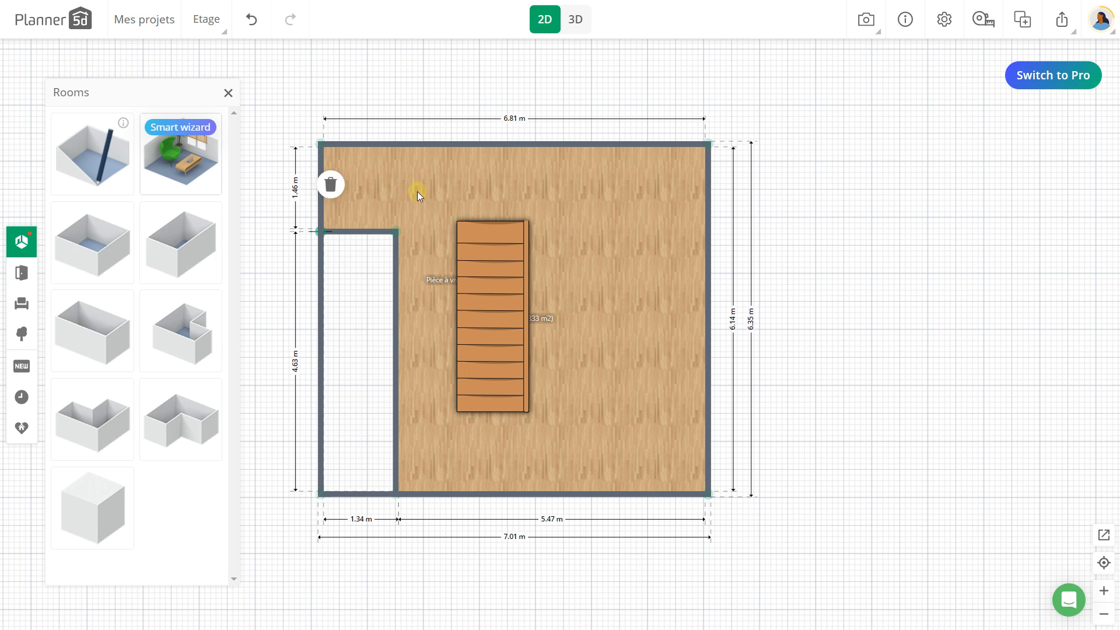
Step: Move the staircase back into the stairwell, against the outer left wall and the short upper wall
left_click(478, 270)
left_click(477, 240)
left_click_drag(477, 239, 342, 251)
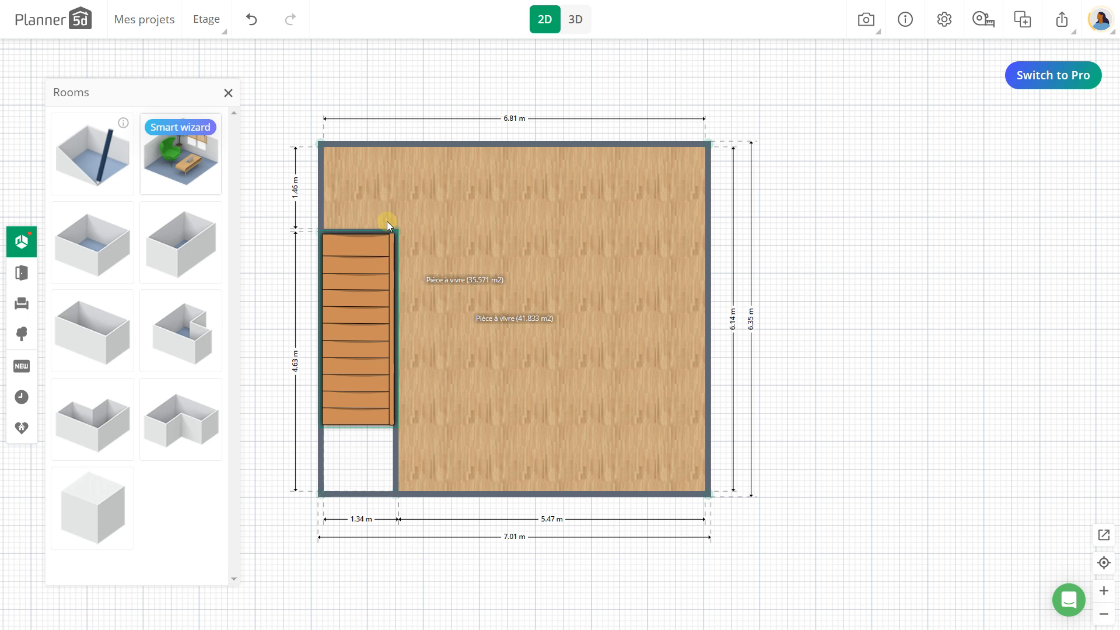
Step: Hide the short wall at the staircase's upper end
scroll(362, 203, "up", 5)
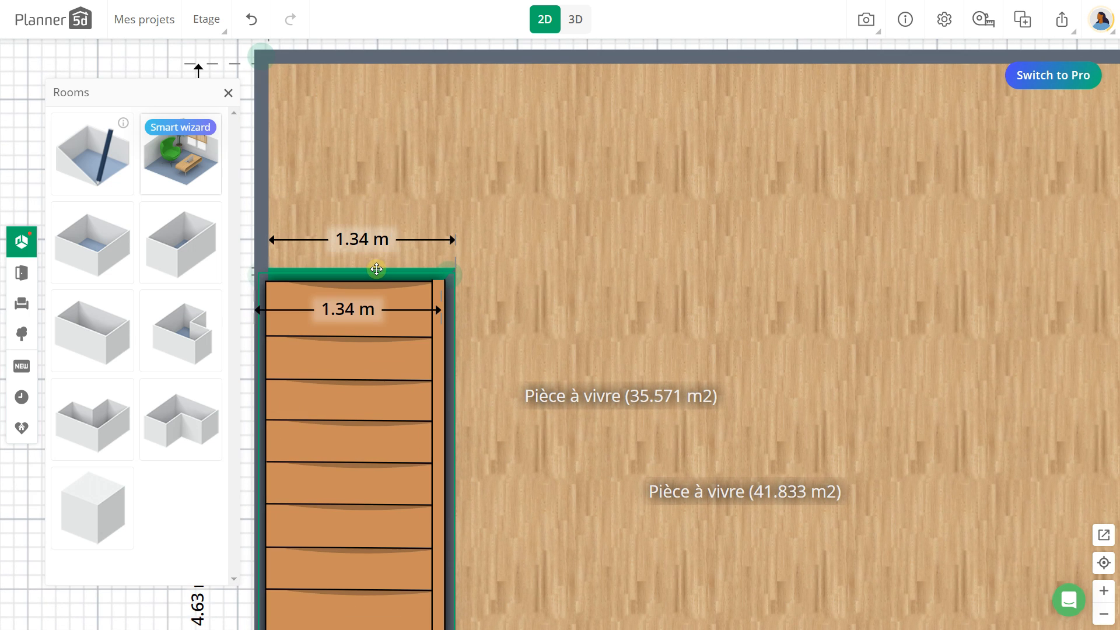
left_click(376, 268)
left_click(407, 224)
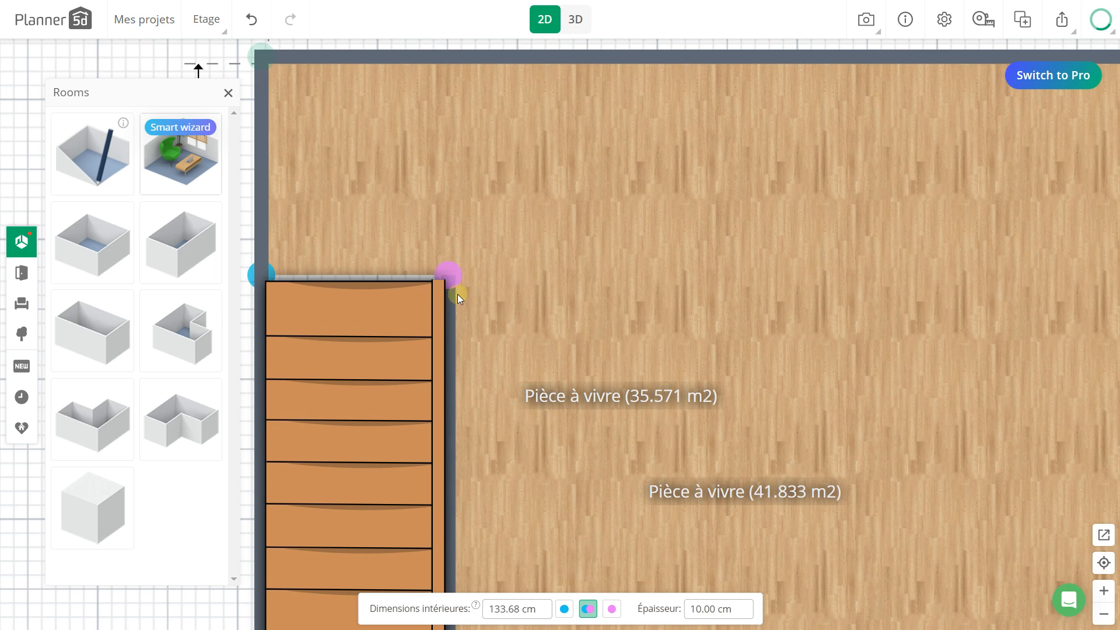
Step: Hide the long wall between the staircase and the room
left_click(453, 328)
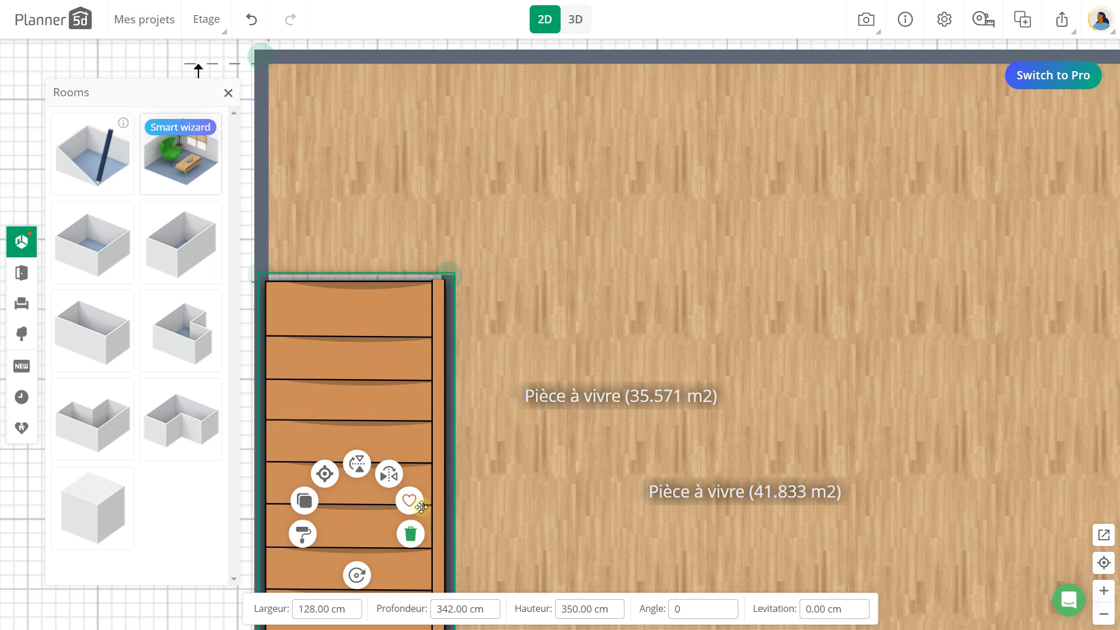
left_click(488, 266)
left_click(453, 312)
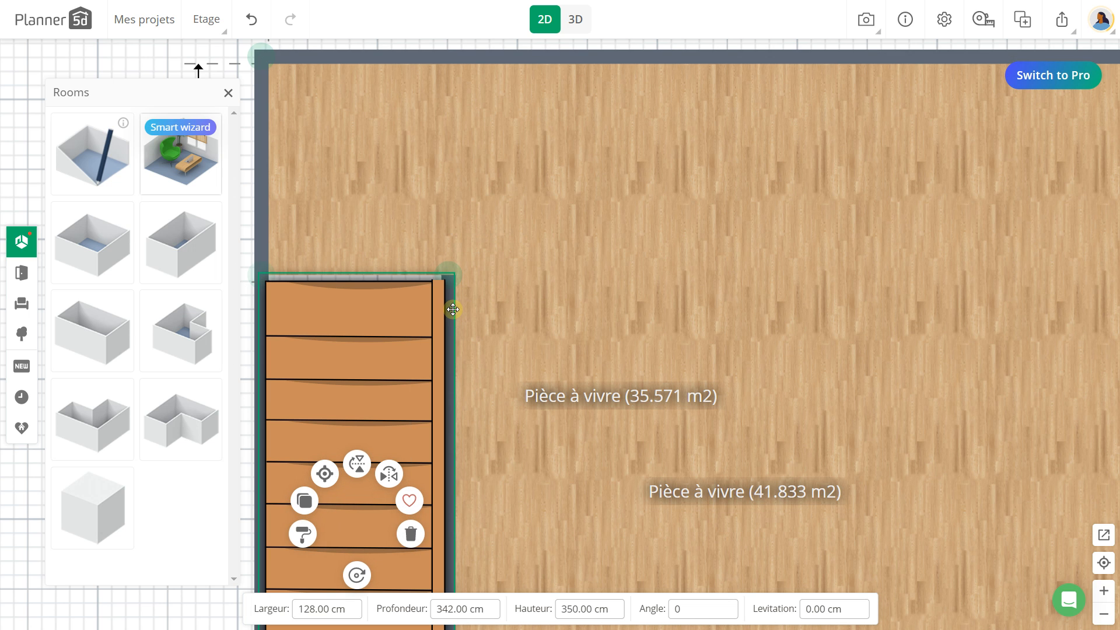
left_click_drag(475, 273, 475, 81)
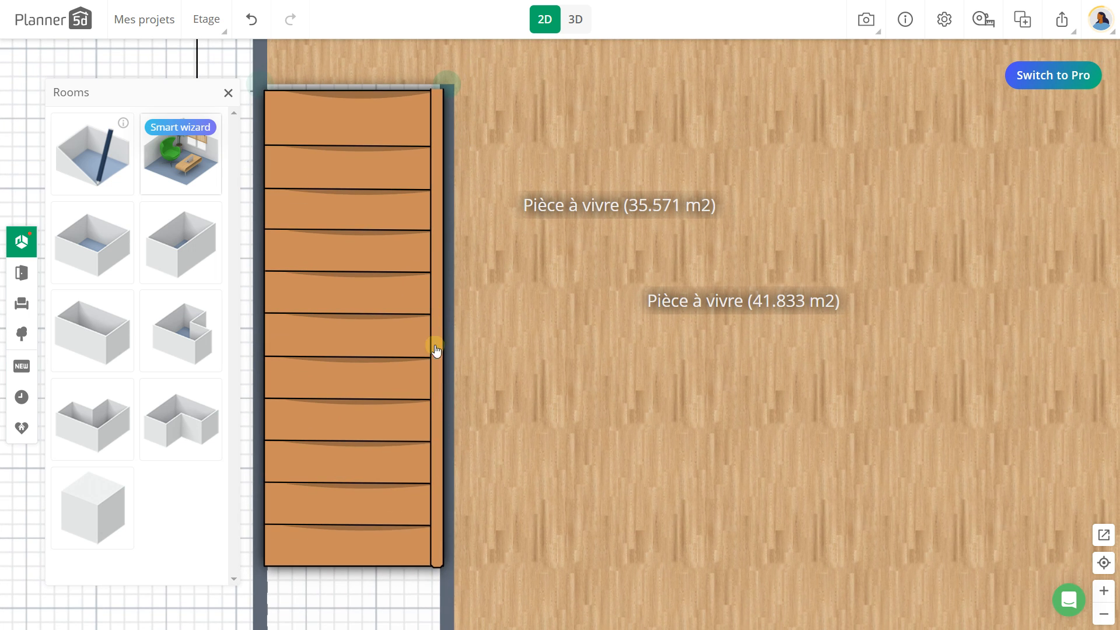
left_click_drag(435, 347, 427, 156)
left_click(437, 406)
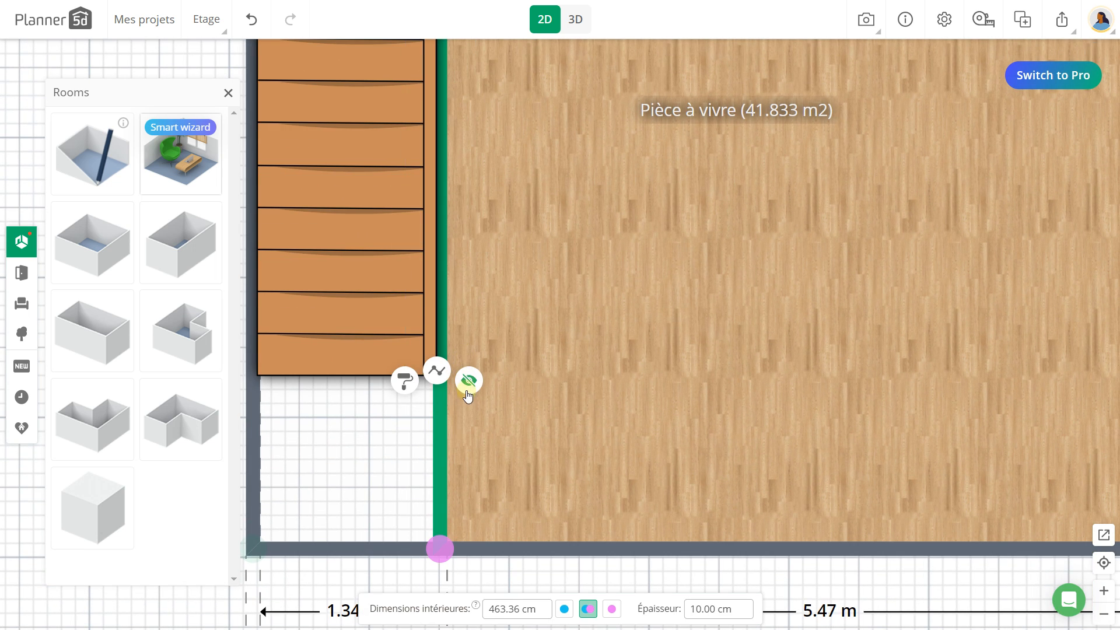
left_click(469, 381)
scroll(471, 341, "down", 3)
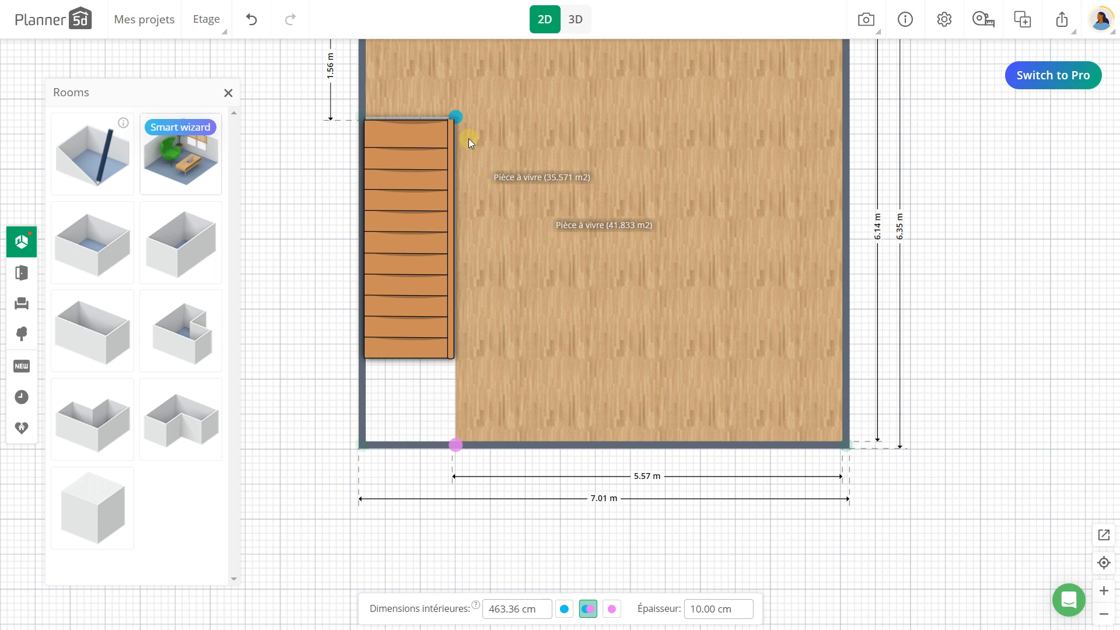
Step: Delete the Etage floor's staircase in the 3D view, check the stairwell opening, and return to the 2D plan
left_click(571, 26)
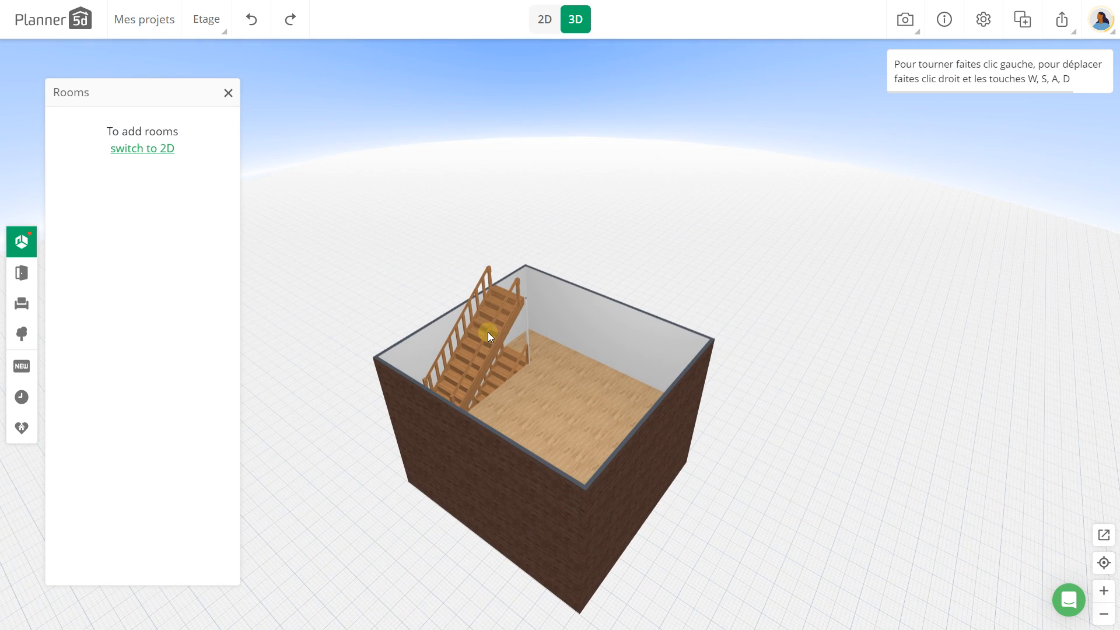
scroll(488, 331, "up", 5)
left_click(471, 294)
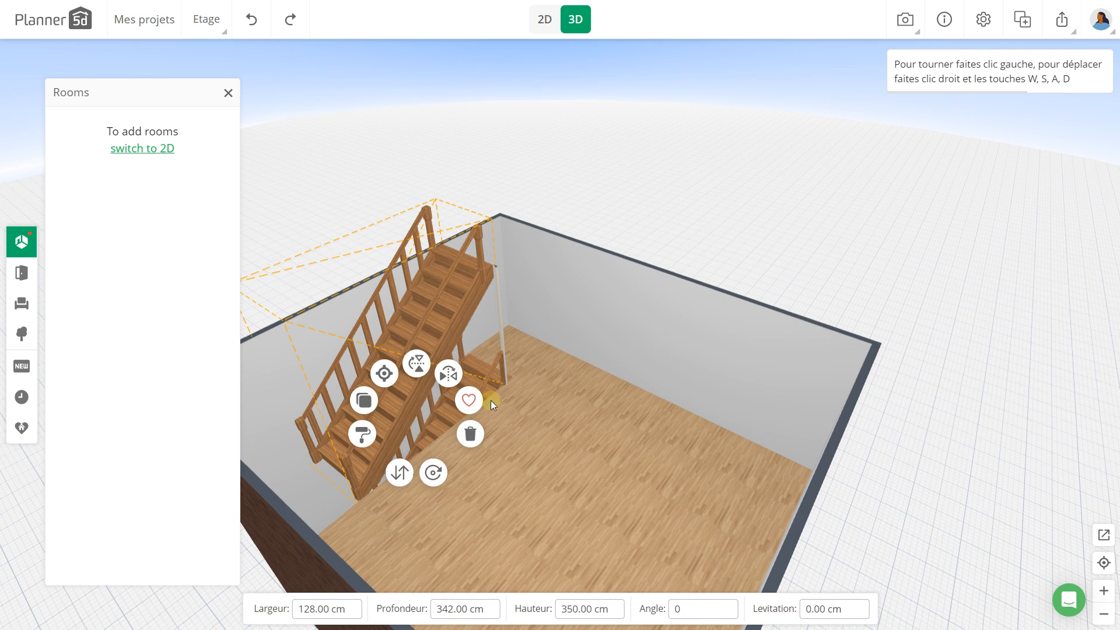
left_click(470, 434)
left_click_drag(508, 398, 477, 283)
left_click(543, 28)
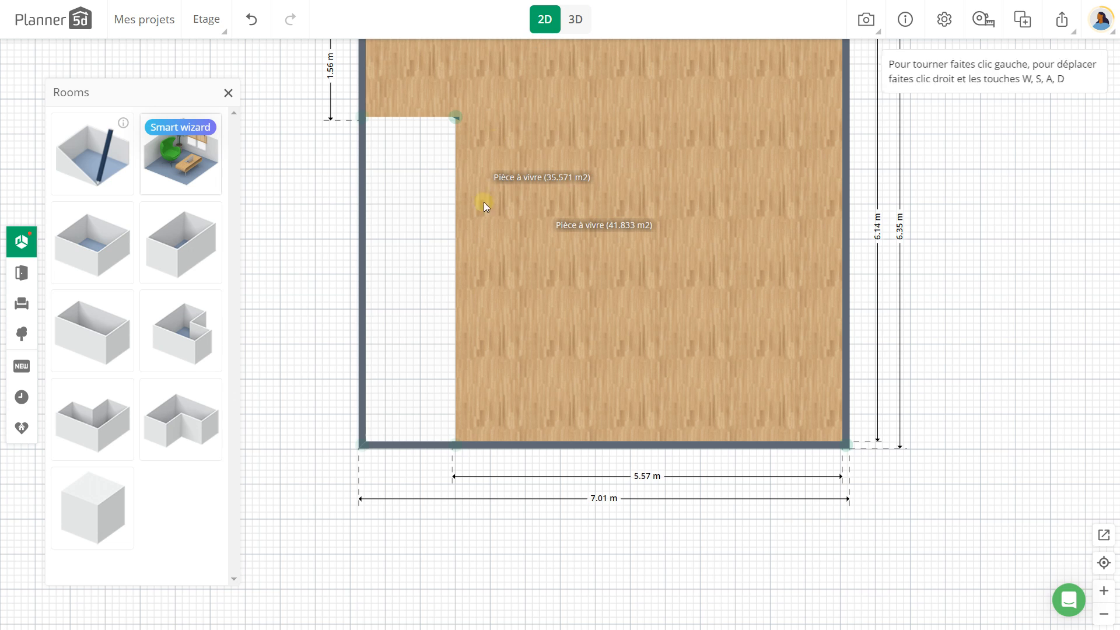
Step: Show the short wall at the stairwell's upper end and hide it again
left_click(459, 117)
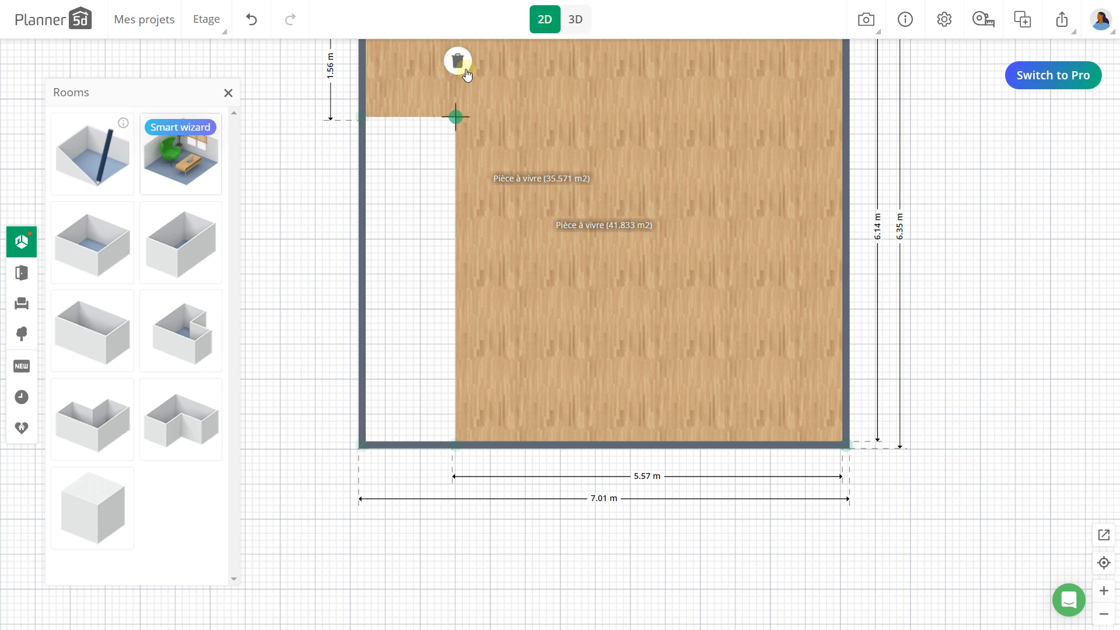
left_click(463, 63)
left_click(427, 115)
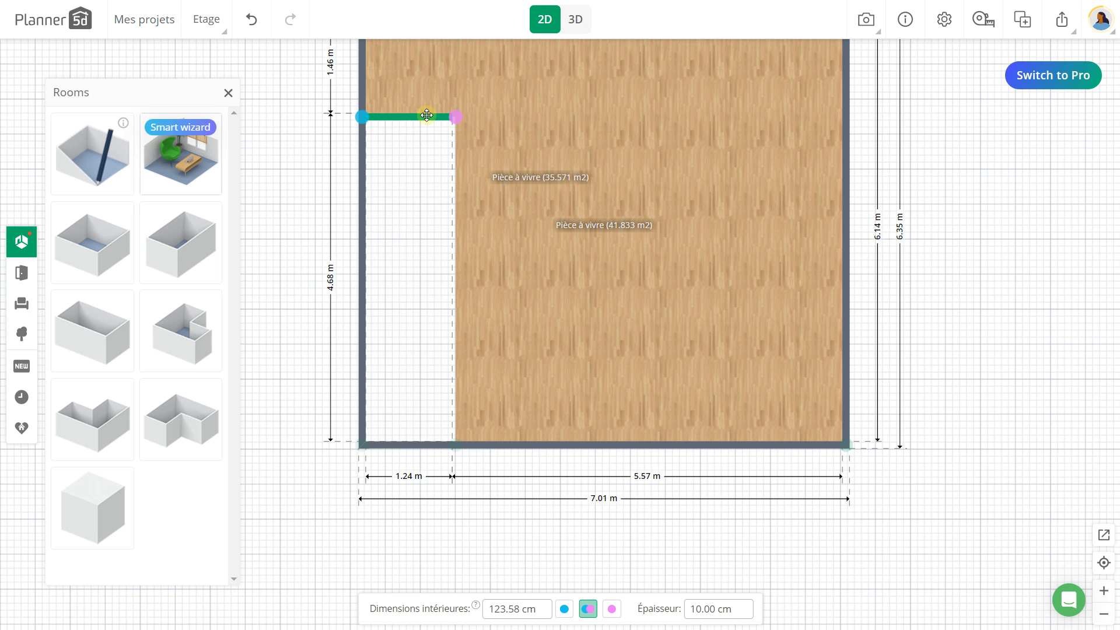
left_click(457, 71)
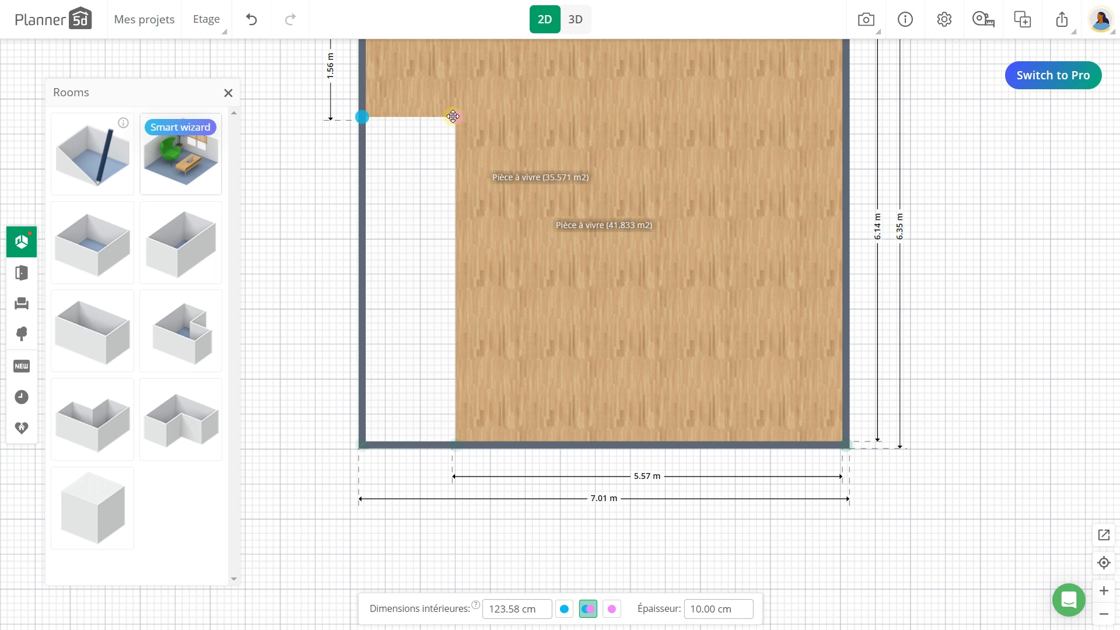
Step: Inspect the stairwell opening and the lower floor's staircase in 3D, and return to the 2D plan
left_click(575, 21)
left_click_drag(531, 360, 540, 210)
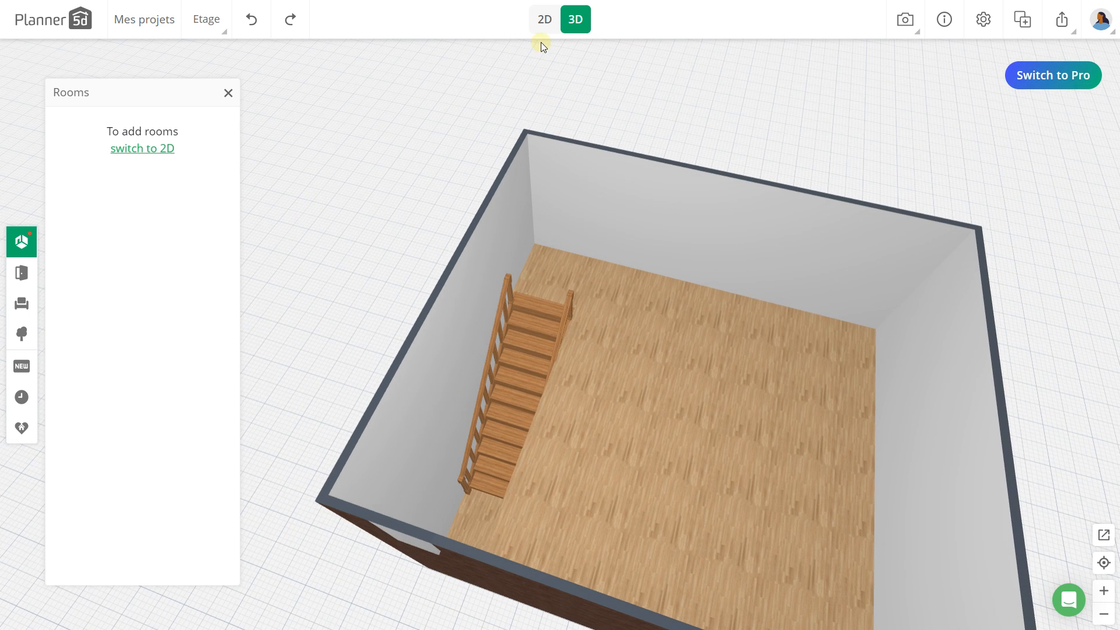
left_click(544, 25)
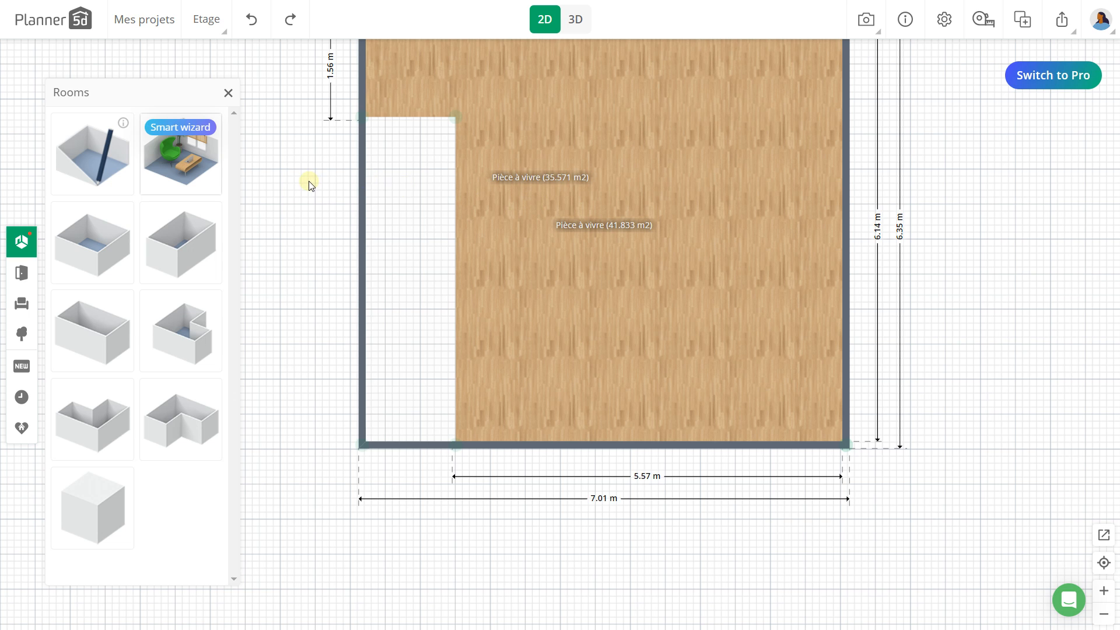
left_click(93, 152)
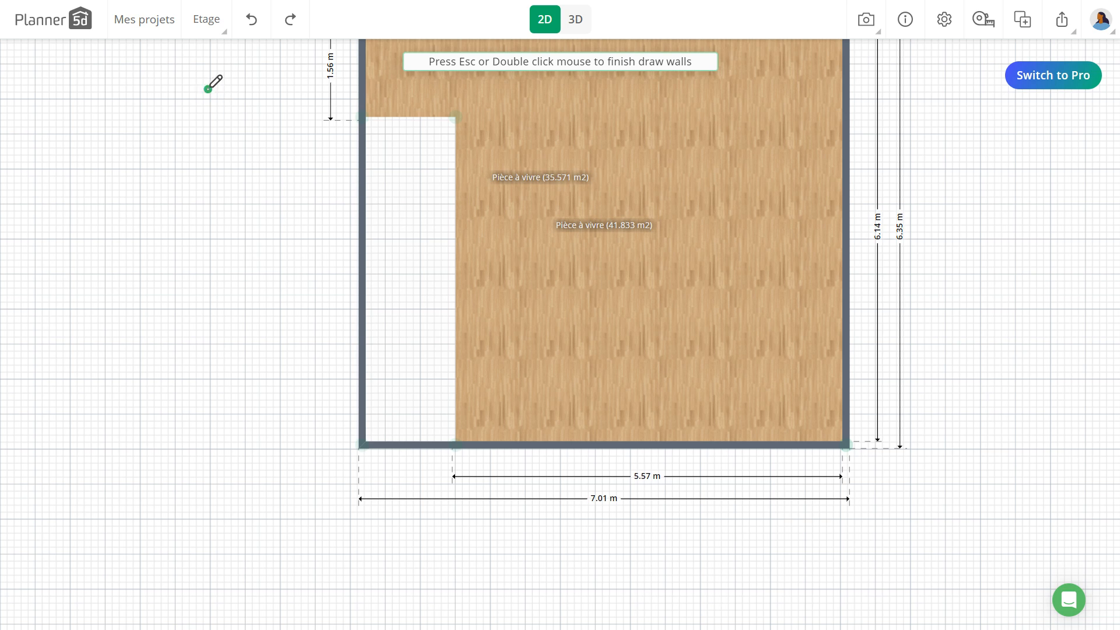
double_click(308, 191)
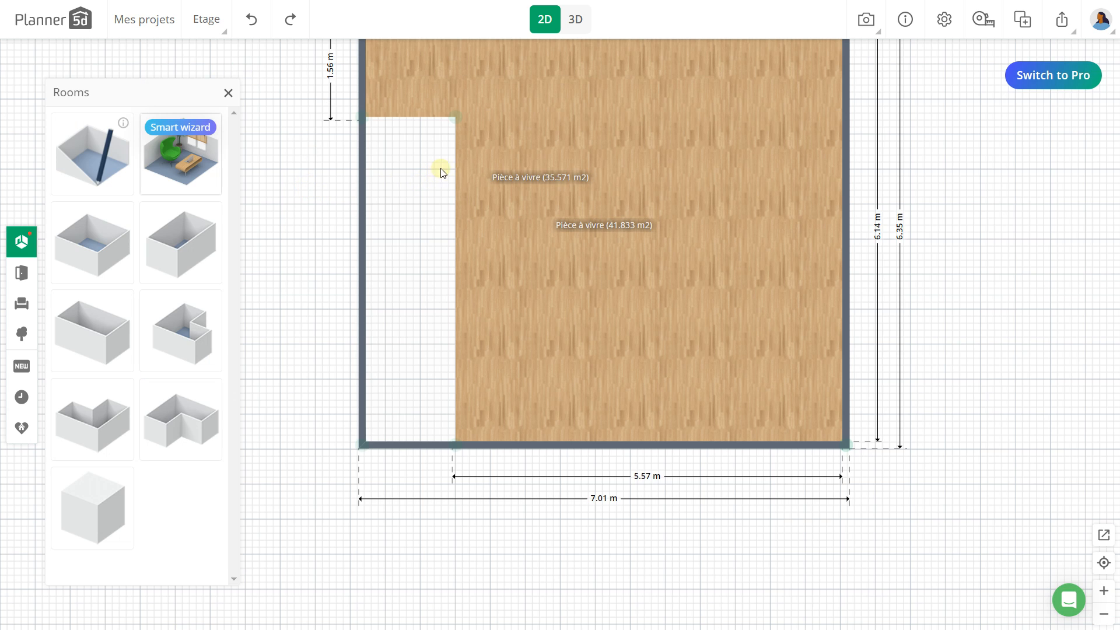
Step: Show the hidden long wall between the stairwell and the room again
left_click(457, 161)
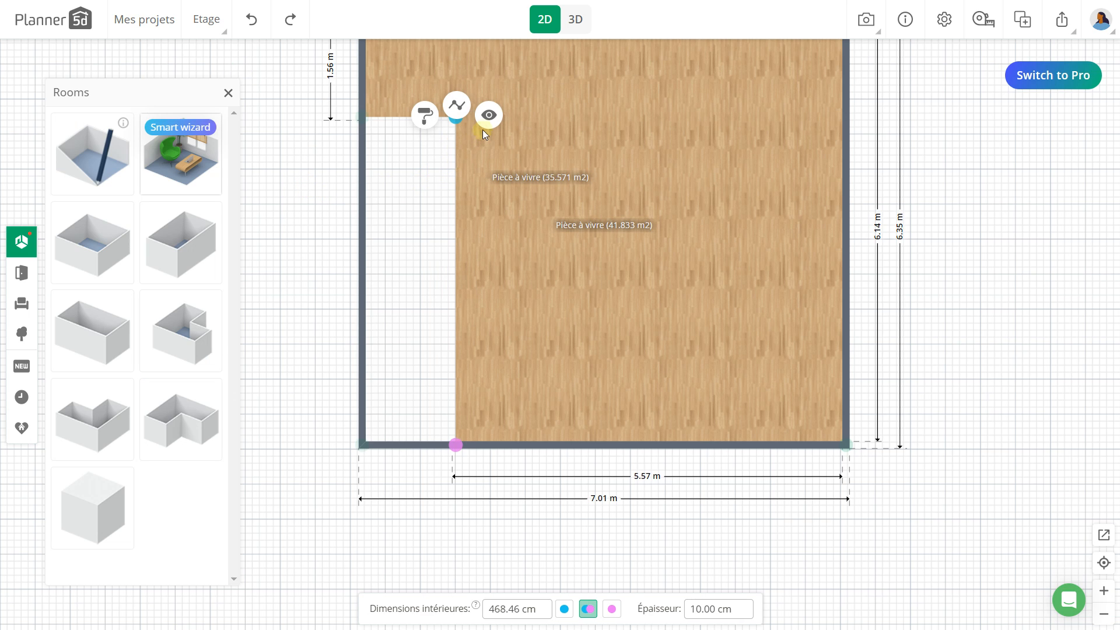
left_click(489, 115)
left_click(398, 175)
scroll(370, 253, "up", 3)
scroll(382, 243, "down", 3)
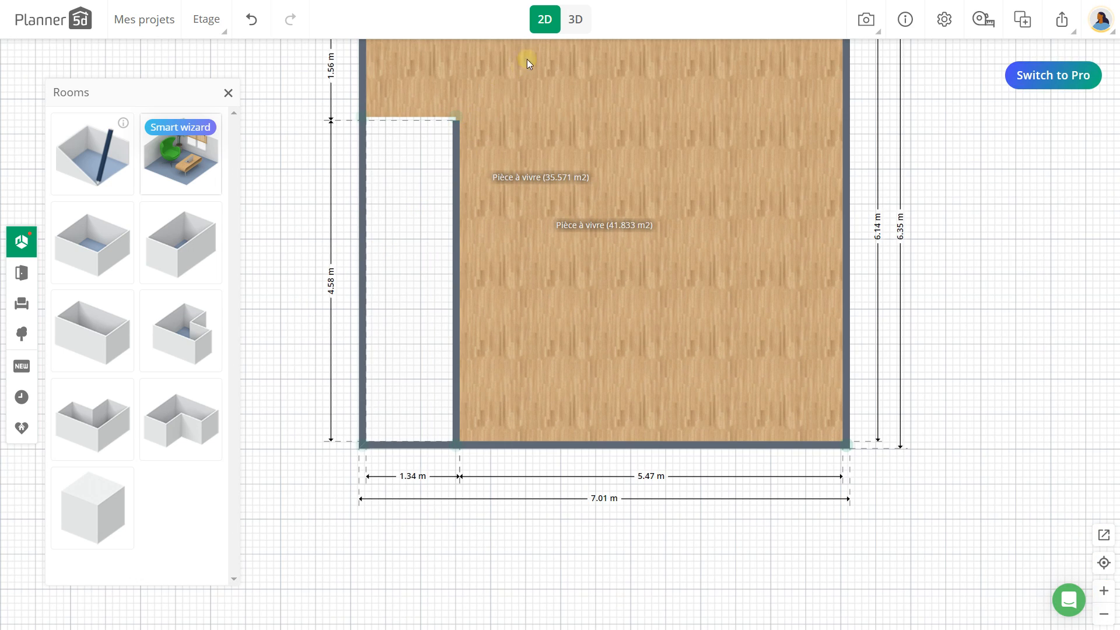
Step: Orbit around the Etage floor in 3D to examine the wall beside the stairwell, and return to the 2D plan
left_click(575, 29)
left_click_drag(561, 333, 526, 475)
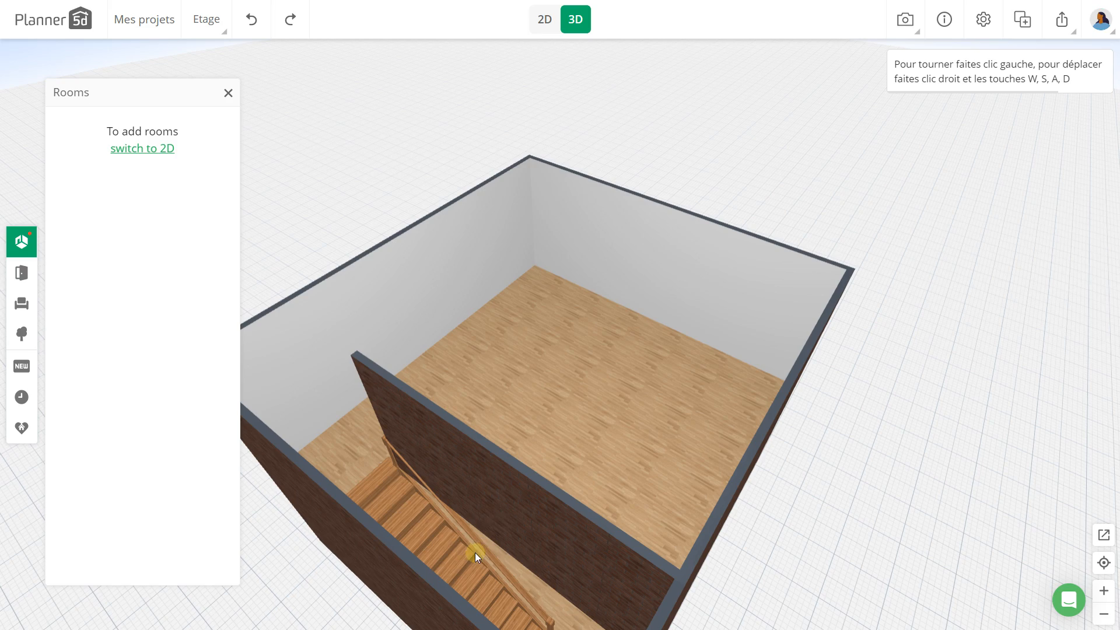
left_click_drag(481, 380, 507, 95)
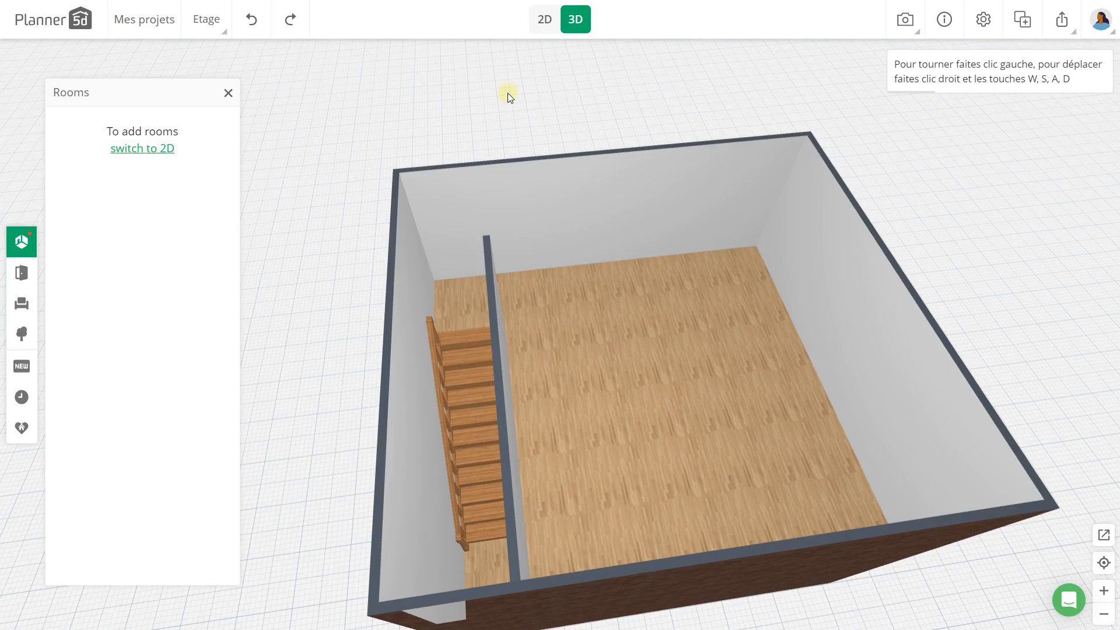
left_click(545, 20)
Step: Widen the stairwell to about 1.45 m by moving both ends of its long wall toward the room, keeping the wall vertical
left_click_drag(490, 146, 426, 249)
scroll(413, 245, "up", 5)
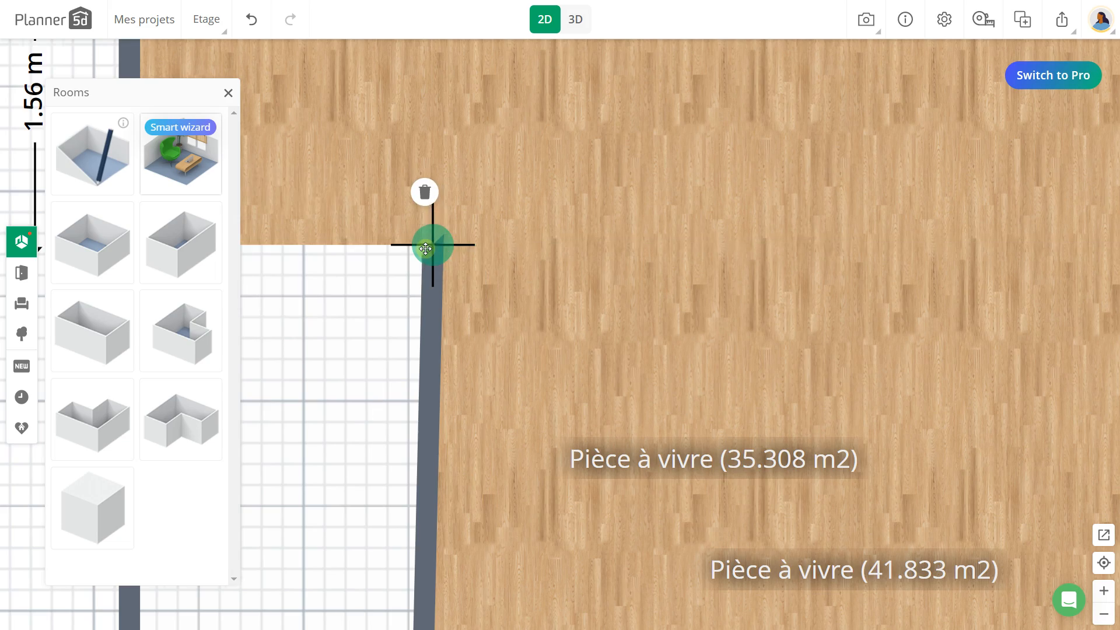
scroll(426, 249, "down", 8)
scroll(429, 365, "up", 2)
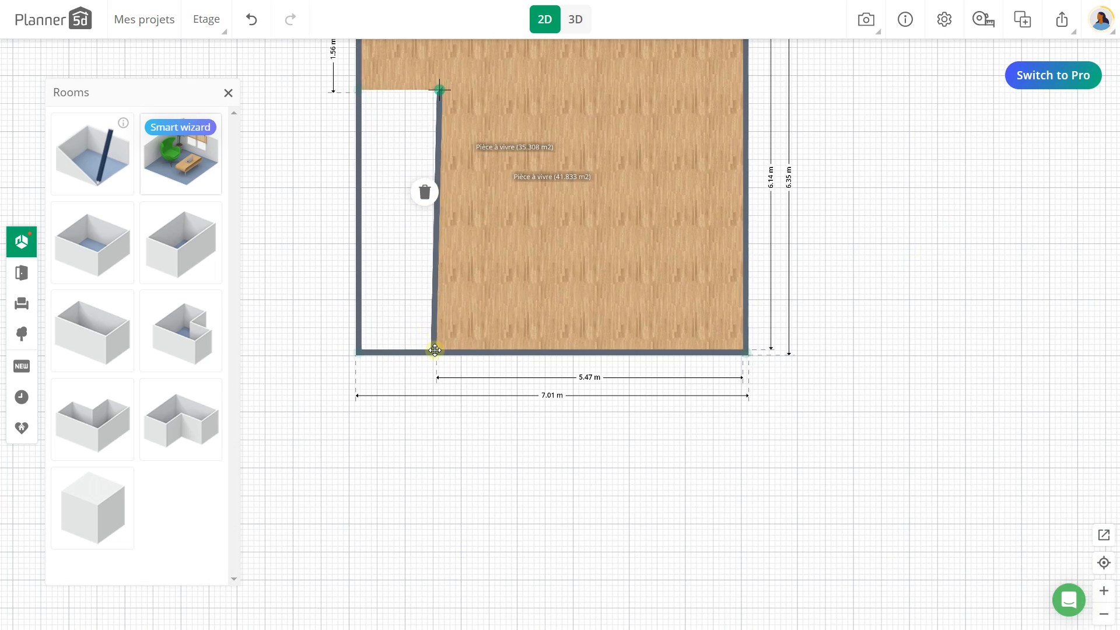
left_click_drag(434, 349, 440, 351)
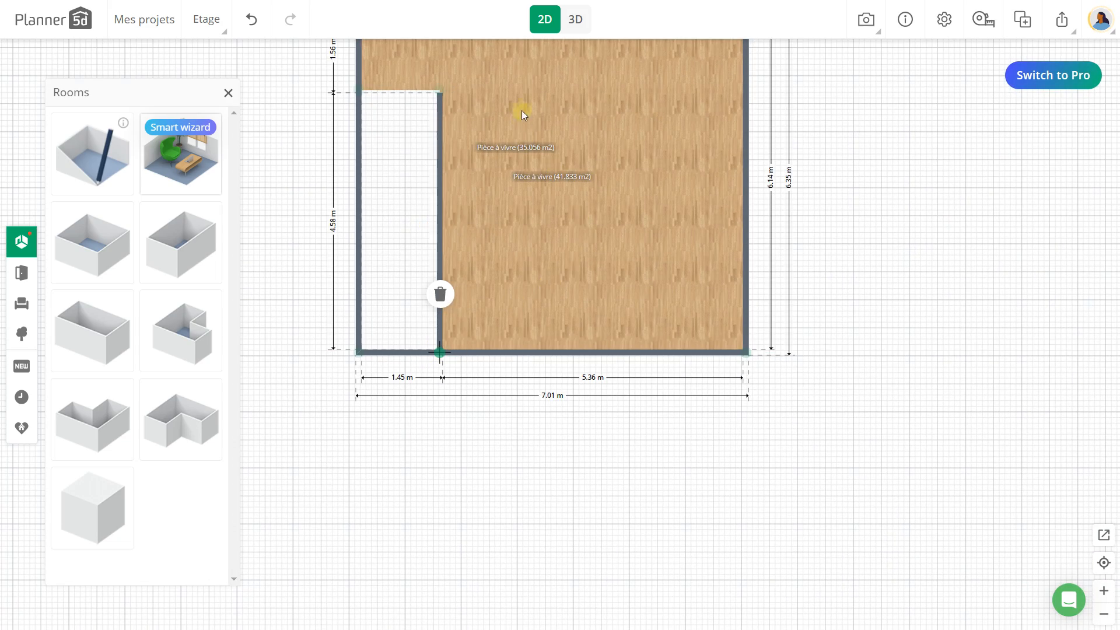
Step: Inspect the widened stairwell and its wall in 3D
left_click(571, 21)
left_click_drag(538, 120, 521, 69)
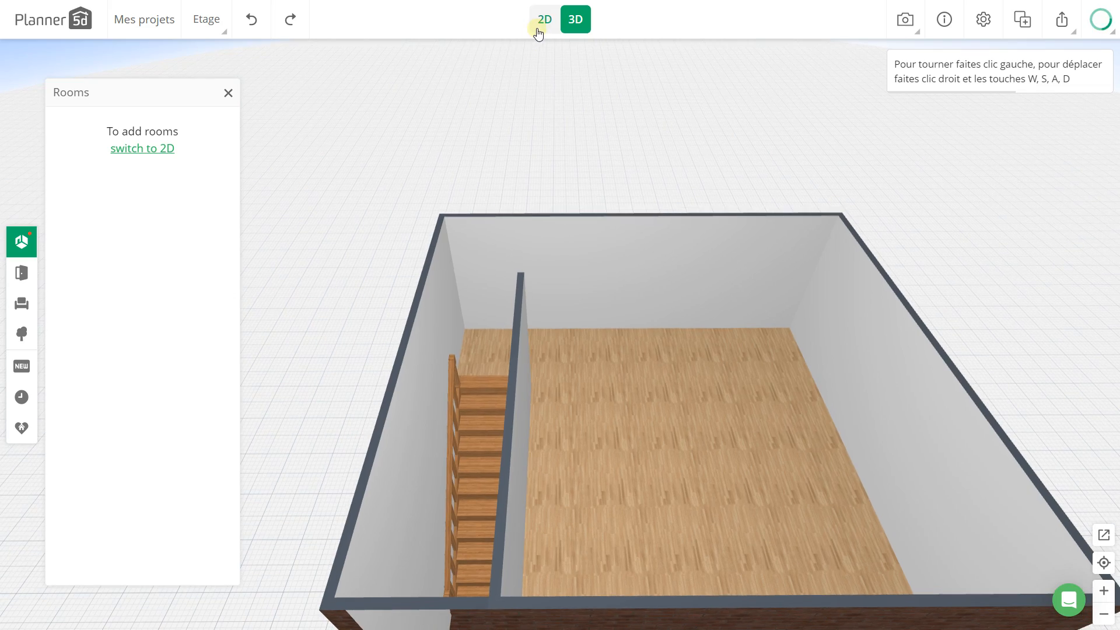
Step: Add a rectangular room to the 2D plan of the Etage floor and place it in the lower-right corner of the large room
left_click(537, 26)
left_click_drag(568, 191, 537, 308)
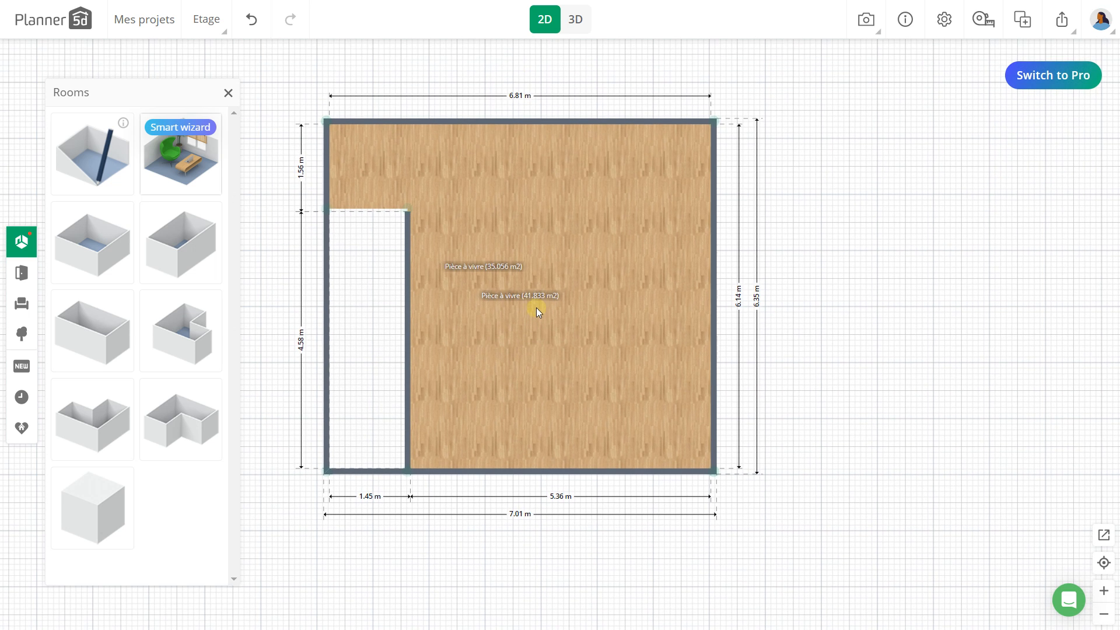
left_click(89, 248)
scroll(801, 298, "down", 2)
left_click(782, 437)
left_click_drag(782, 438, 685, 357)
Step: Reshape the new corner room to about 10.1 m² by moving its corners, keeping its left wall vertical and its upper wall horizontal
left_click_drag(519, 213, 629, 229)
left_click_drag(521, 426, 630, 427)
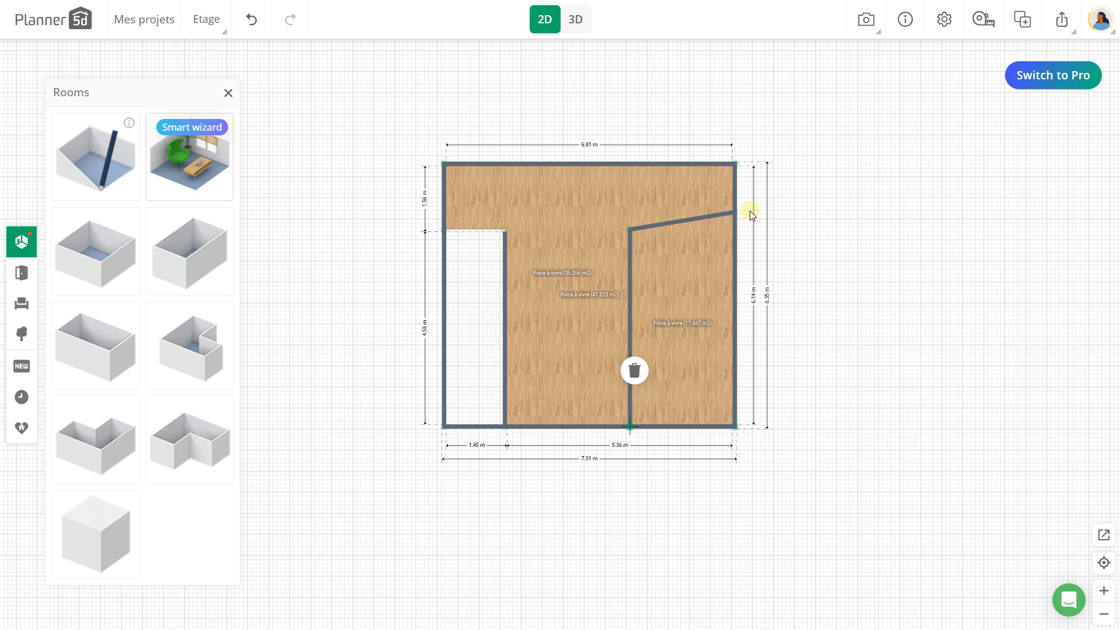
left_click_drag(730, 213, 734, 238)
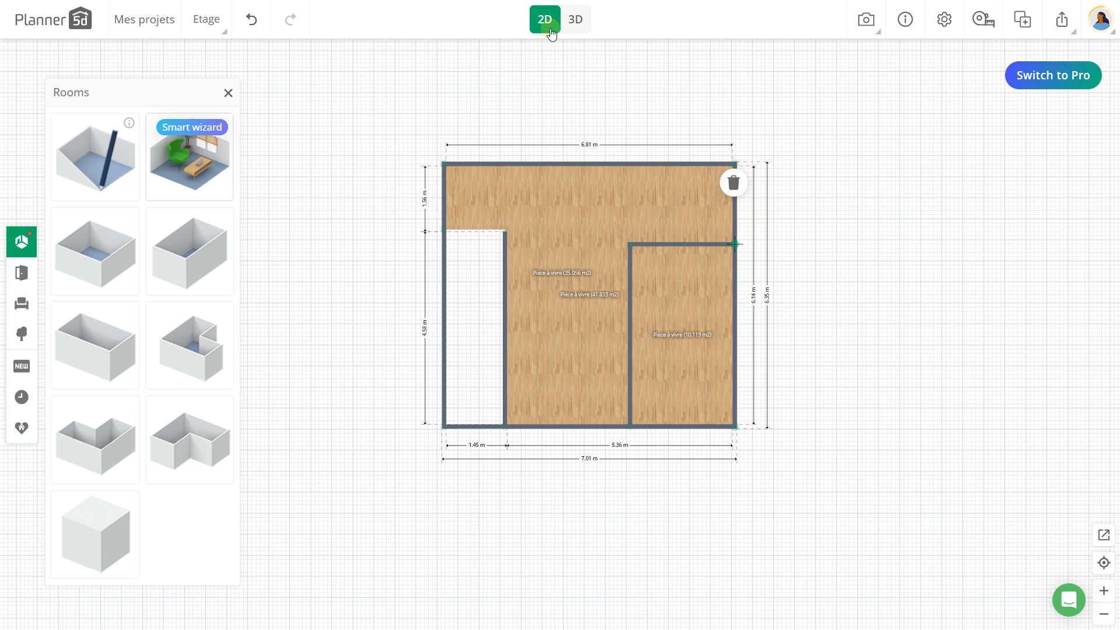
Step: Inspect the Etage floor with the added corner room in 3D, and return to the 2D plan
left_click(573, 21)
left_click_drag(433, 282, 254, 318)
scroll(572, 300, "up", 3)
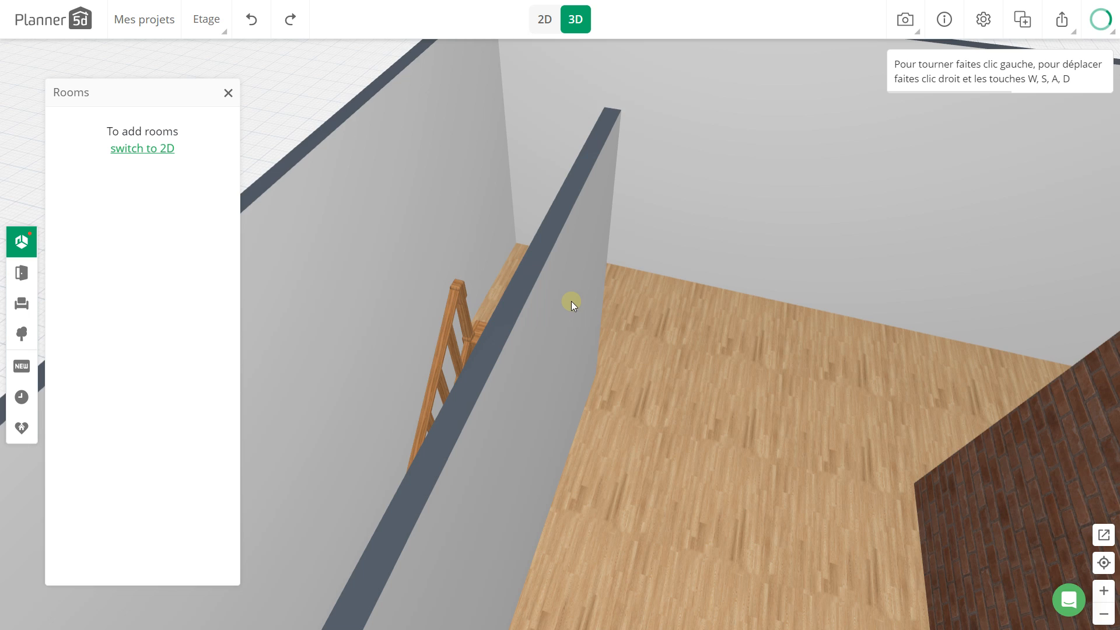
scroll(571, 301, "down", 10)
left_click(543, 23)
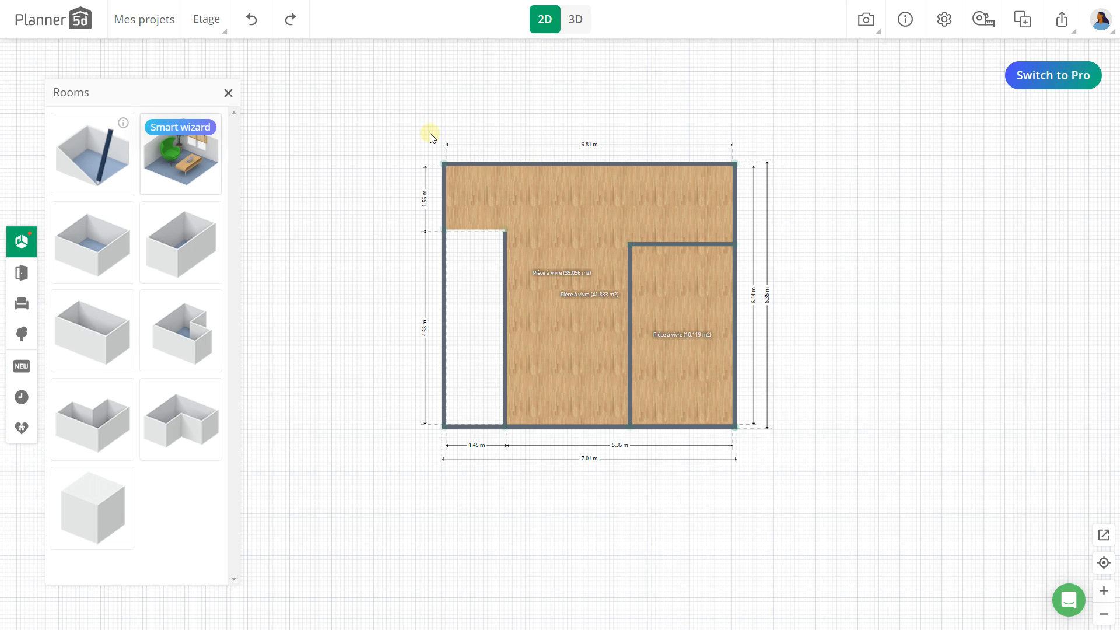
left_click_drag(386, 155, 319, 156)
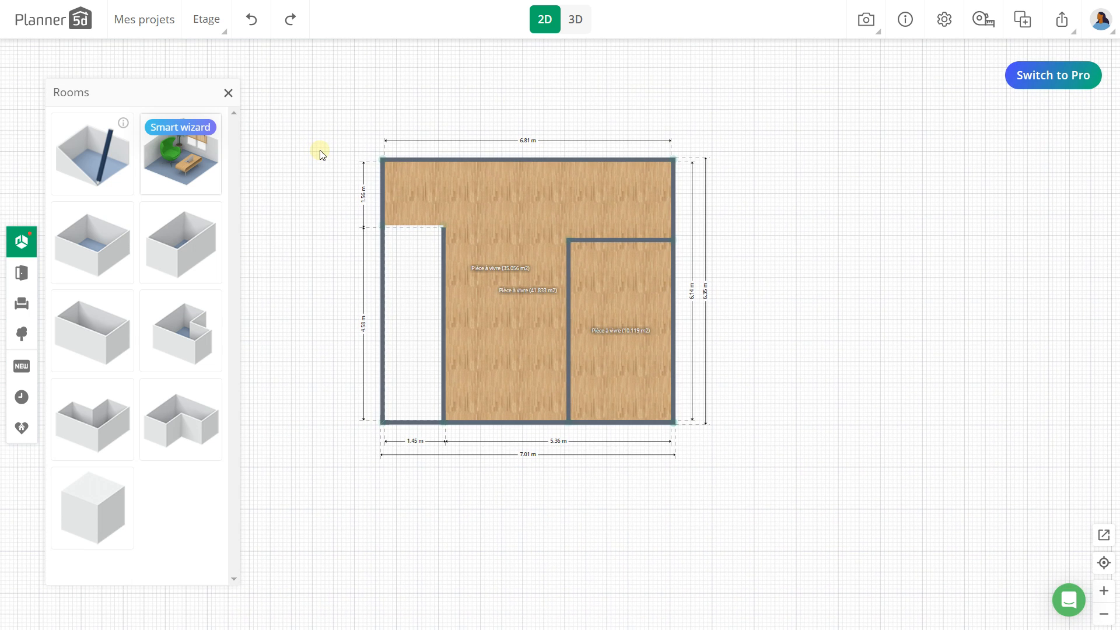